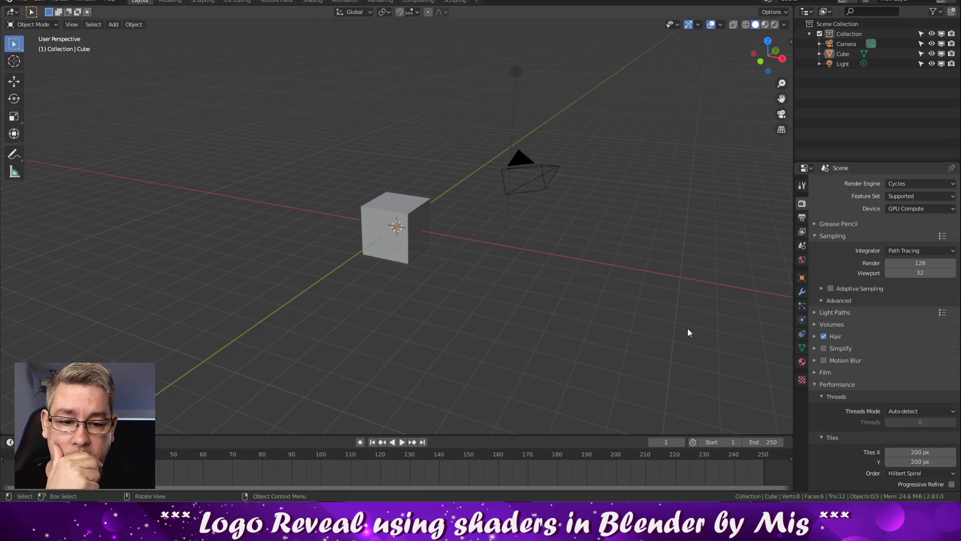
Delete the default cube and add a text object to the scene
click(425, 245)
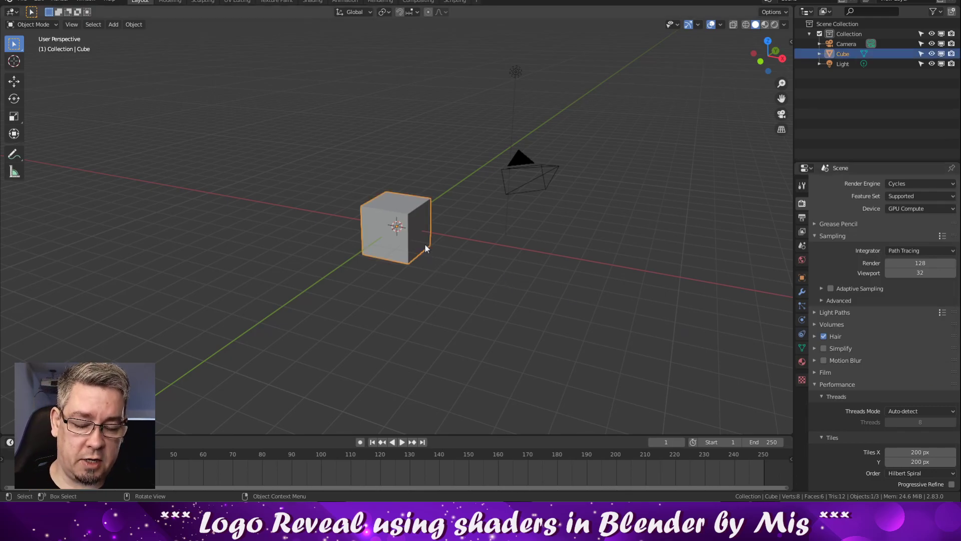
key(Delete)
click(114, 25)
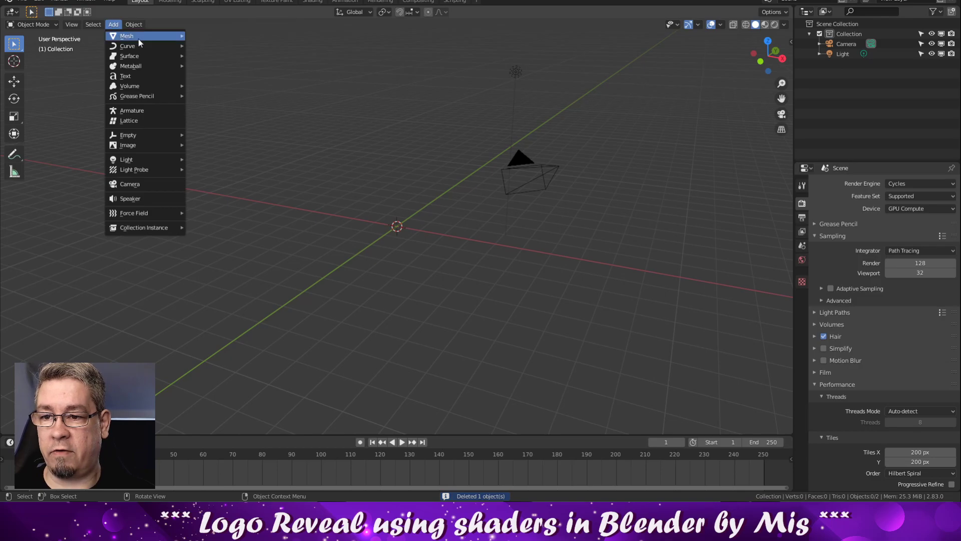
click(142, 80)
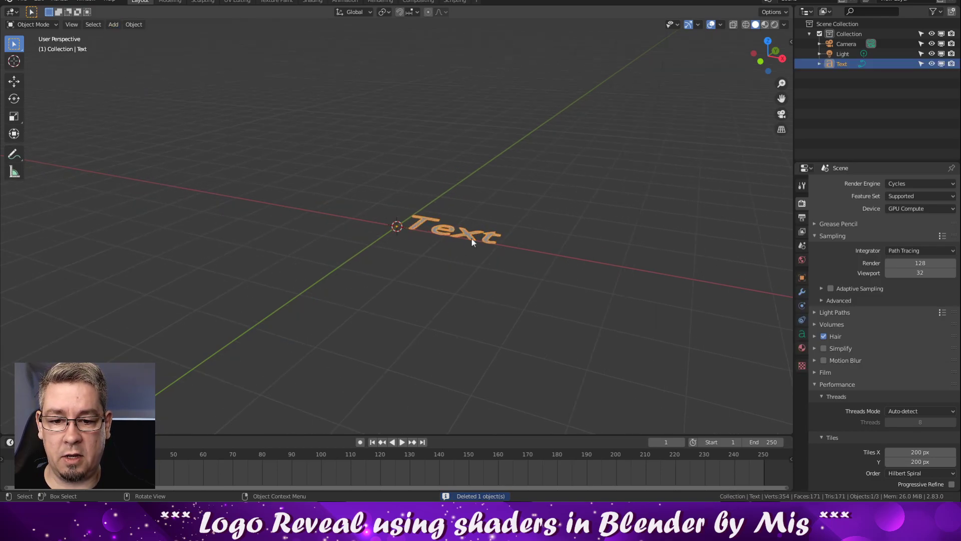
Replace the text object's default wording with "Corsa"
key(Tab)
key(BackSpace)
key(BackSpace)
key(BackSpace)
key(BackSpace)
text(oorsa)
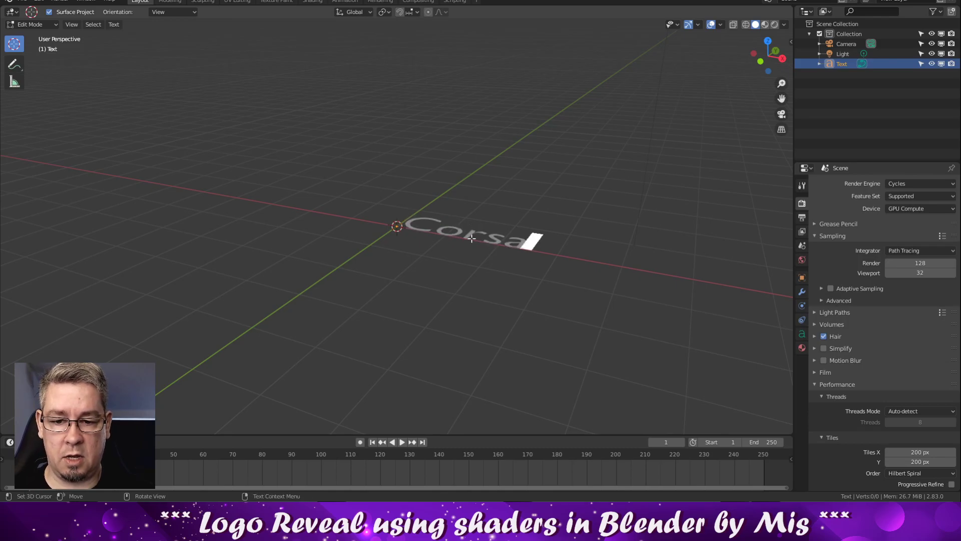
Rotate the text 90° around the global X axis so it stands upright
key(Tab)
key(r)
key(x)
key(9)
key(0)
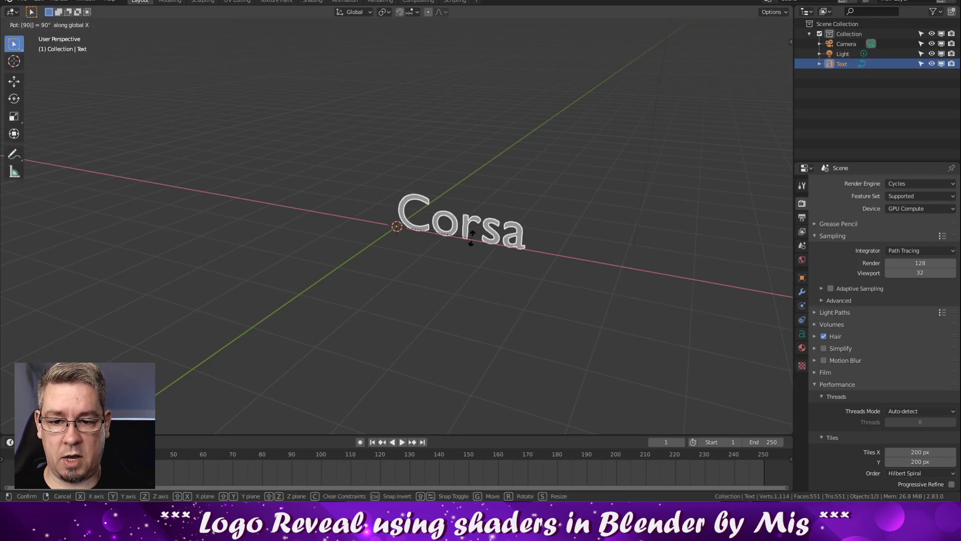
key(Return)
From the front view, move the text about -1.31 m along the X axis to centre it on the origin
key(KP_1)
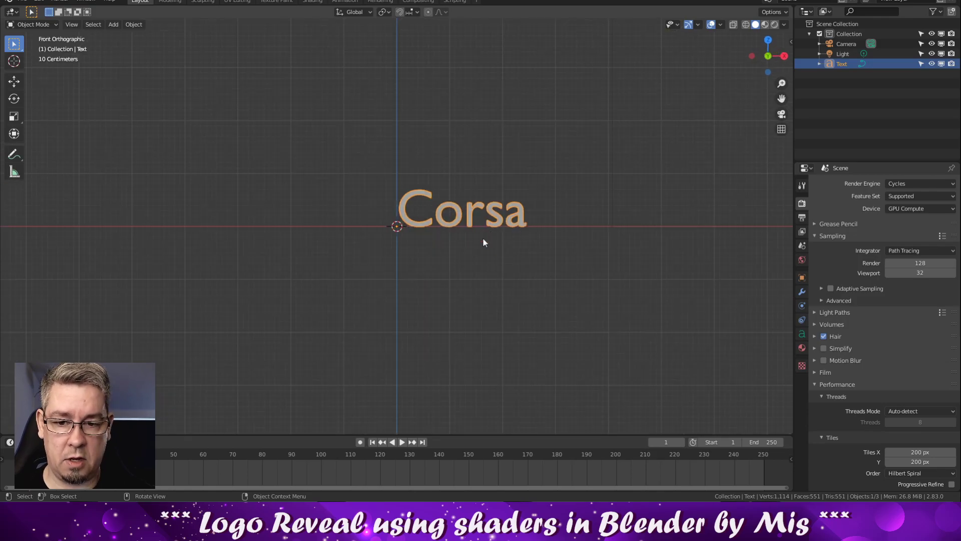
scroll(499, 209, up, 5)
key(g)
key(x)
click(367, 205)
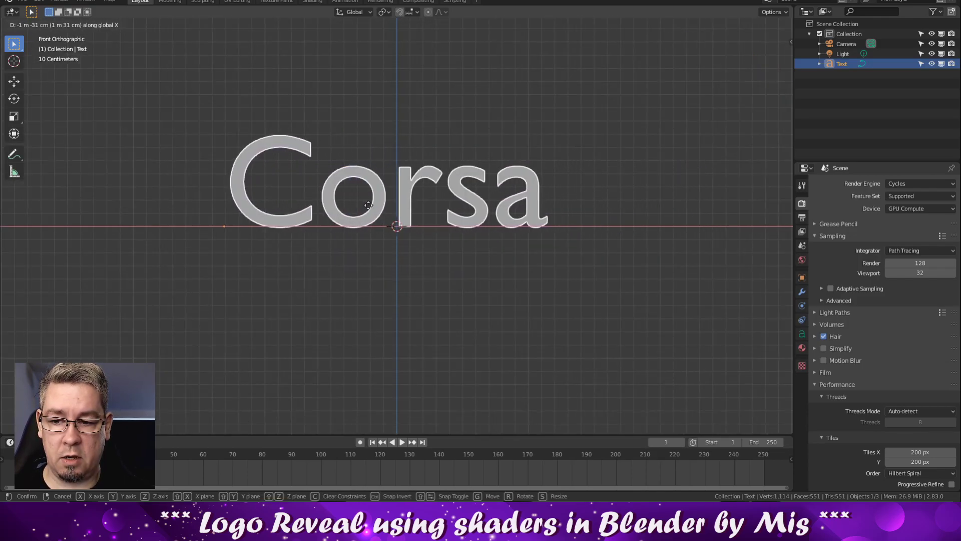
click(420, 241)
Give the Corsa text an extrusion of 11 cm and a bevel depth of 2 cm
middle_drag(420, 240, 460, 208)
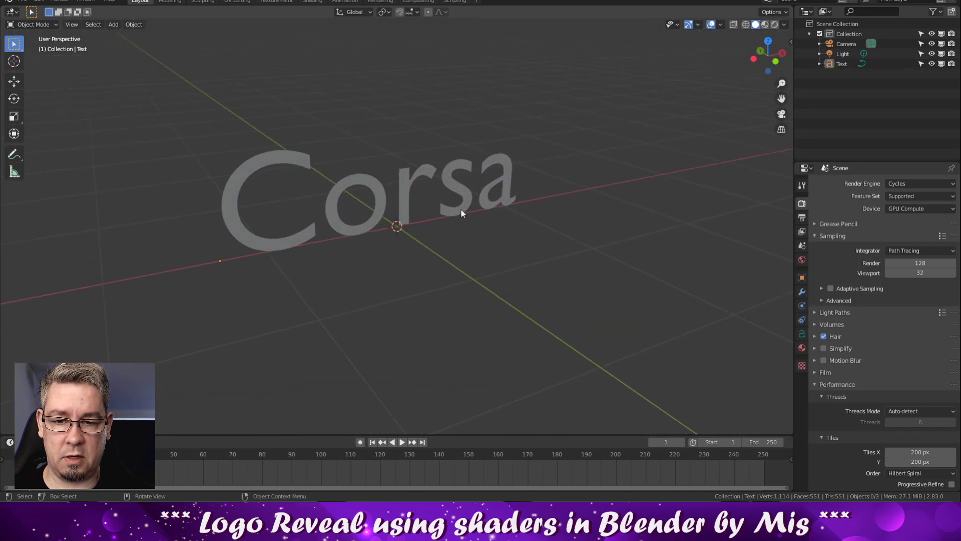
click(460, 209)
click(802, 333)
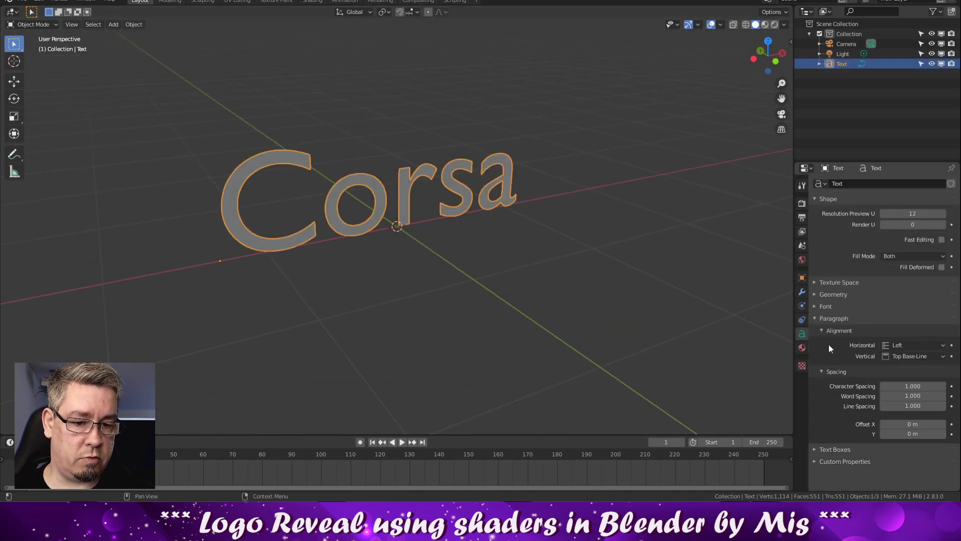
click(816, 295)
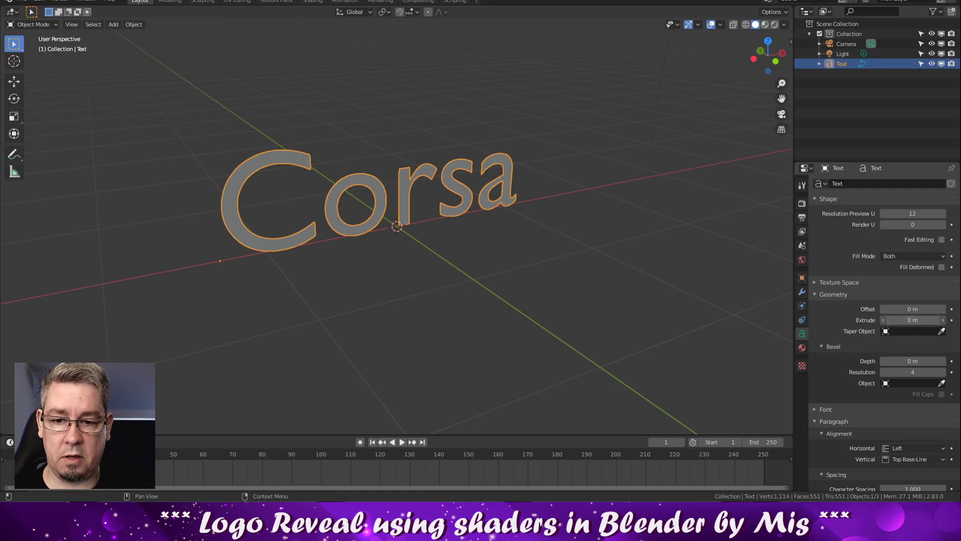
drag(913, 320, 928, 320)
scroll(506, 278, up, 3)
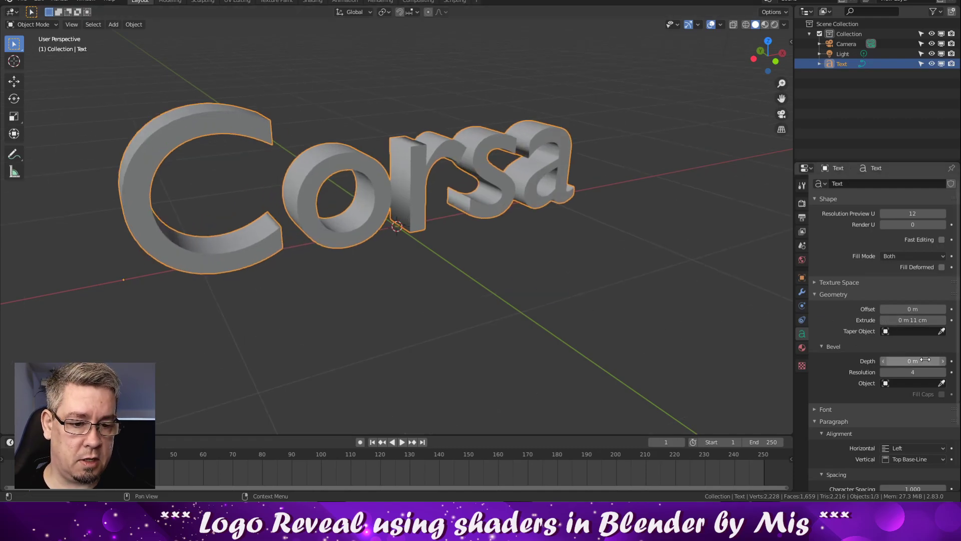
drag(912, 361, 918, 361)
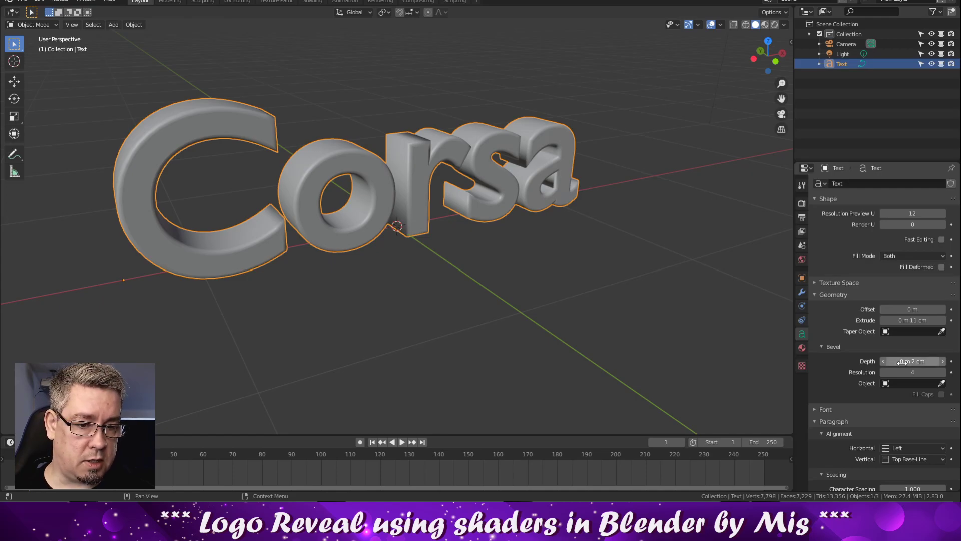
alt+middle_drag(674, 318, 528, 279)
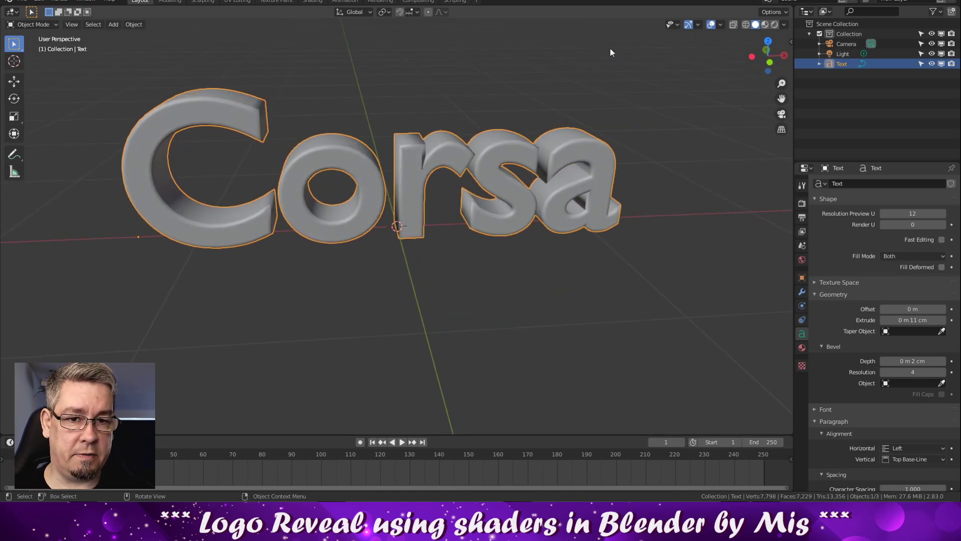
Split the 3D viewport vertically into two areas and turn the new area into a Shader Editor
right_click(551, 7)
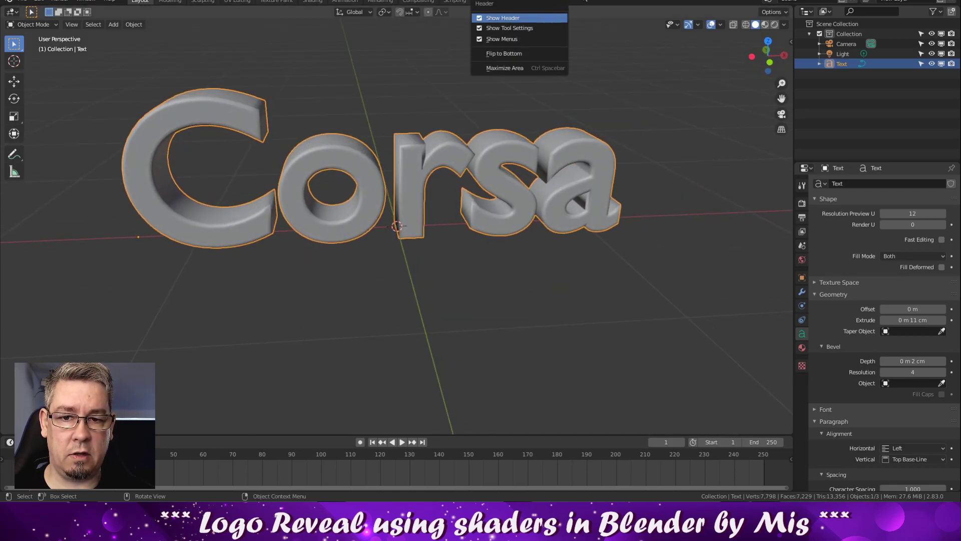
right_click(576, 6)
click(566, 19)
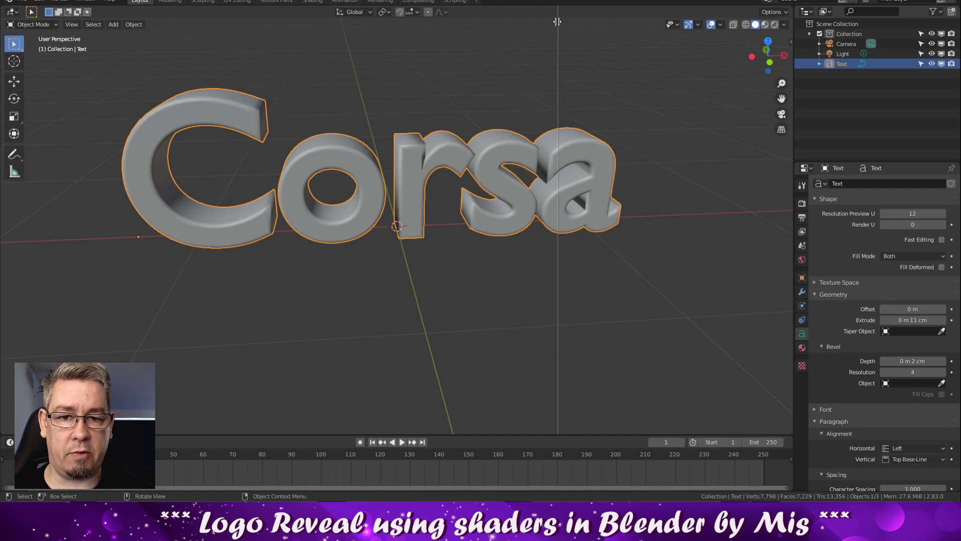
click(560, 22)
click(574, 12)
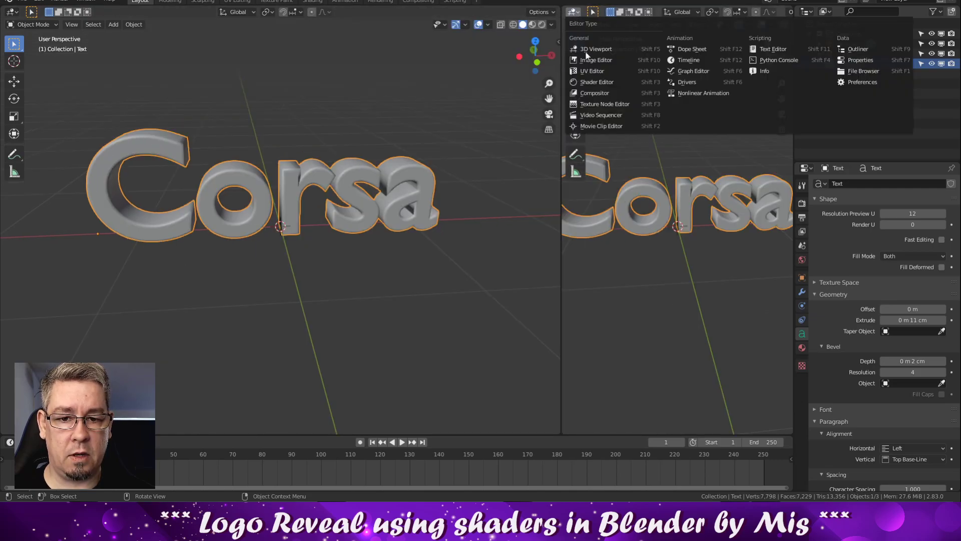
click(595, 82)
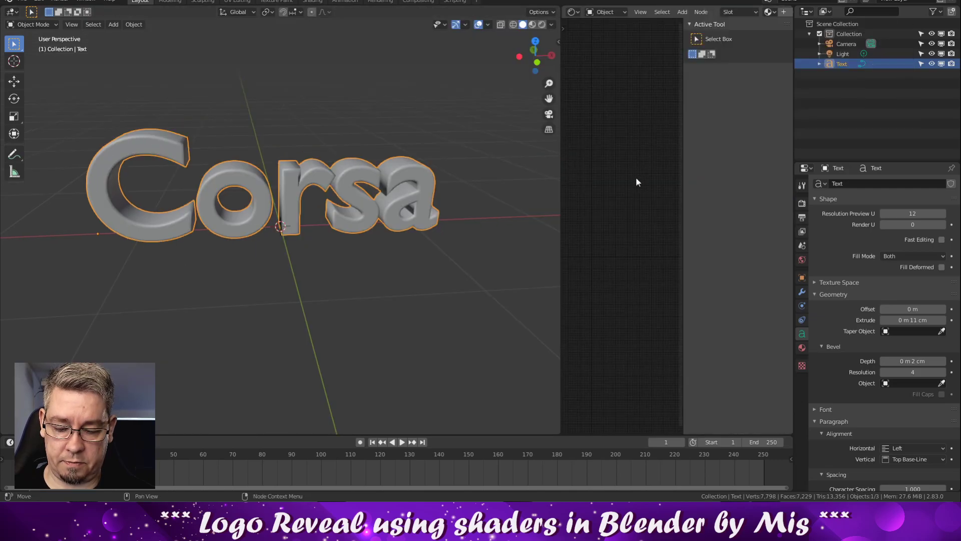
Hide the Shader Editor's sidebar and widen the editor, keeping the whole text framed in the 3D viewport
key(n)
drag(562, 184, 509, 186)
scroll(421, 204, up, 1)
shift+middle_drag(446, 162, 456, 175)
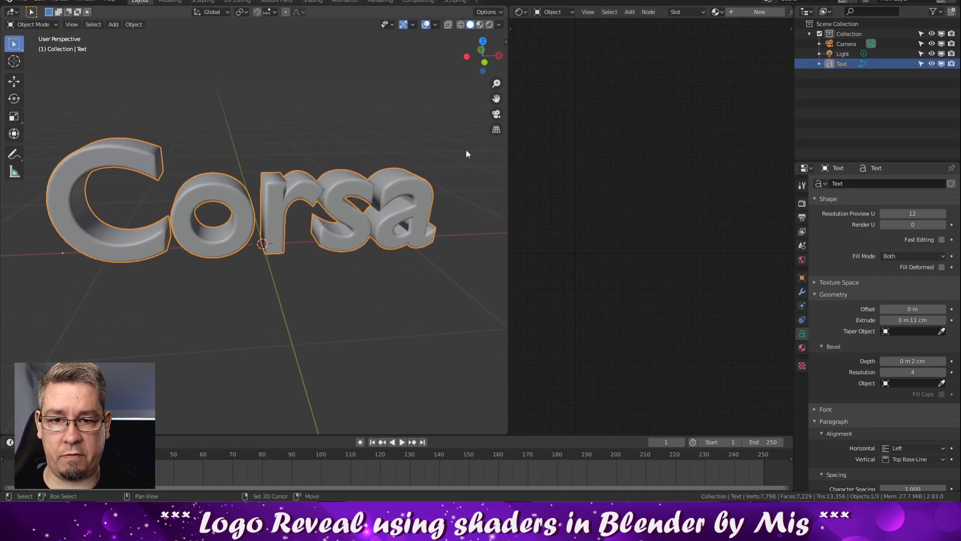
Switch the 3D viewport to rendered shading and move the point light down and in front of the text
key(z)
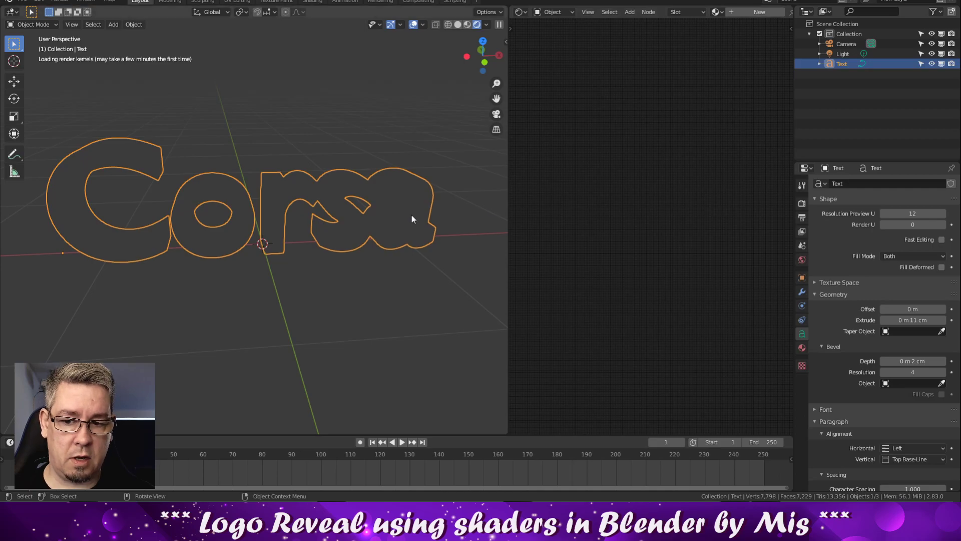
scroll(321, 220, down, 4)
middle_drag(289, 227, 352, 181)
scroll(328, 221, down, 4)
click(293, 77)
key(g)
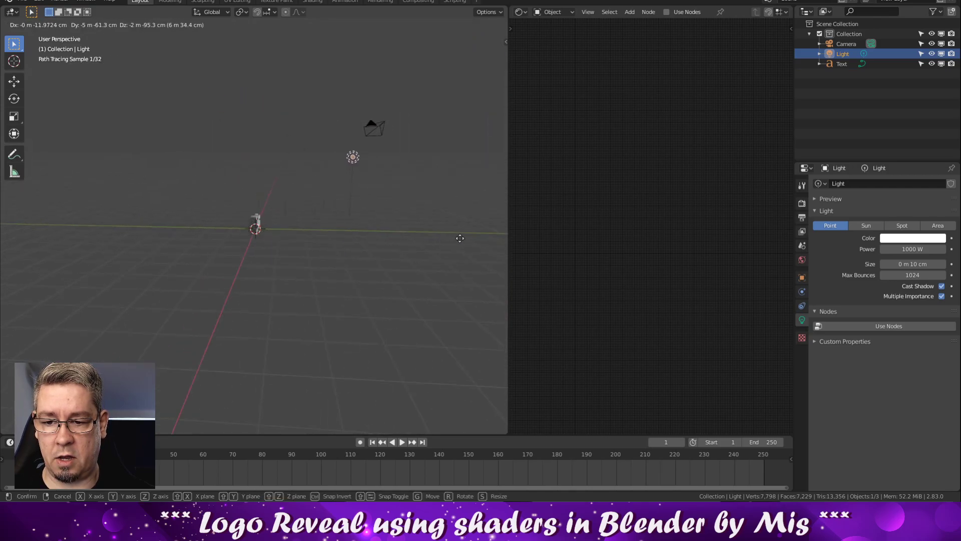
click(473, 242)
middle_drag(458, 245, 300, 255)
click(272, 237)
scroll(272, 237, up, 10)
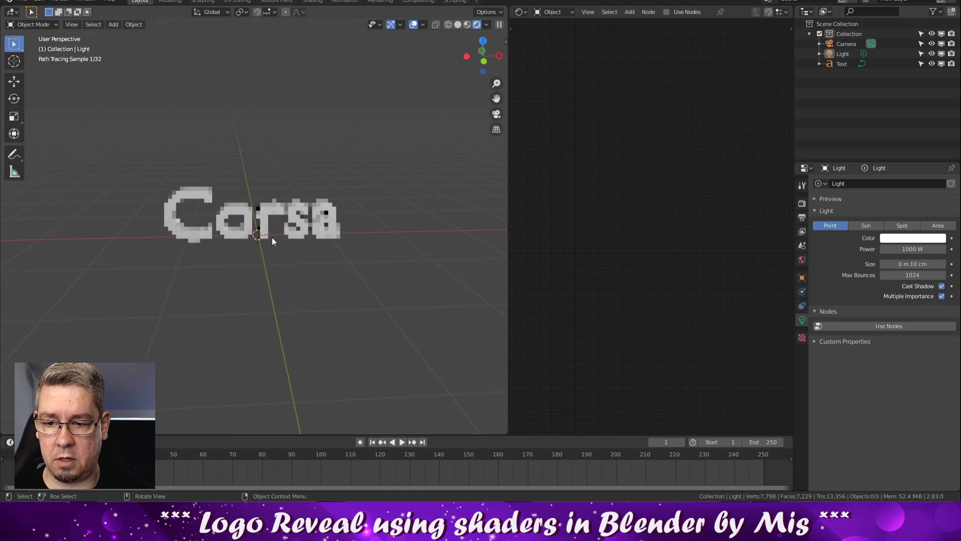
middle_drag(308, 239, 335, 238)
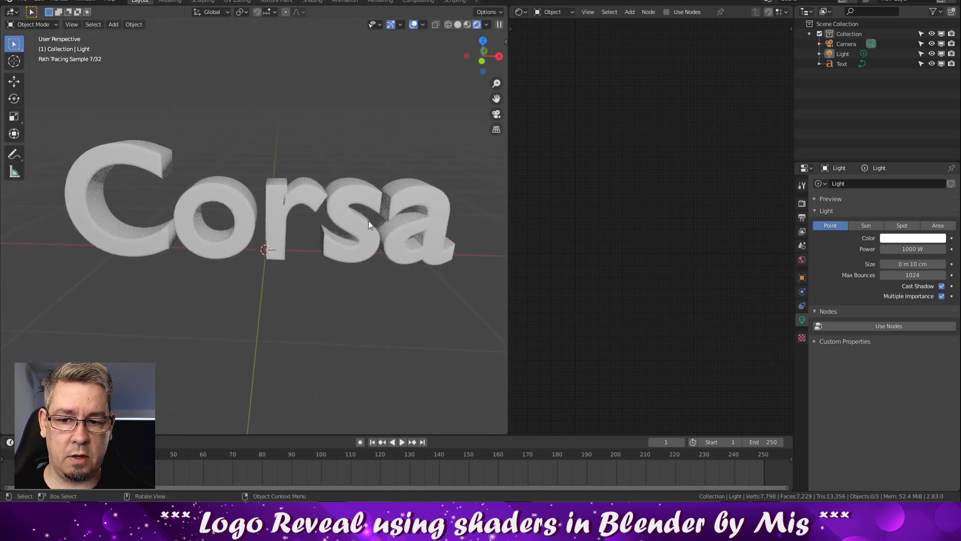
Create a new material on the Corsa text and name it Logo
click(412, 223)
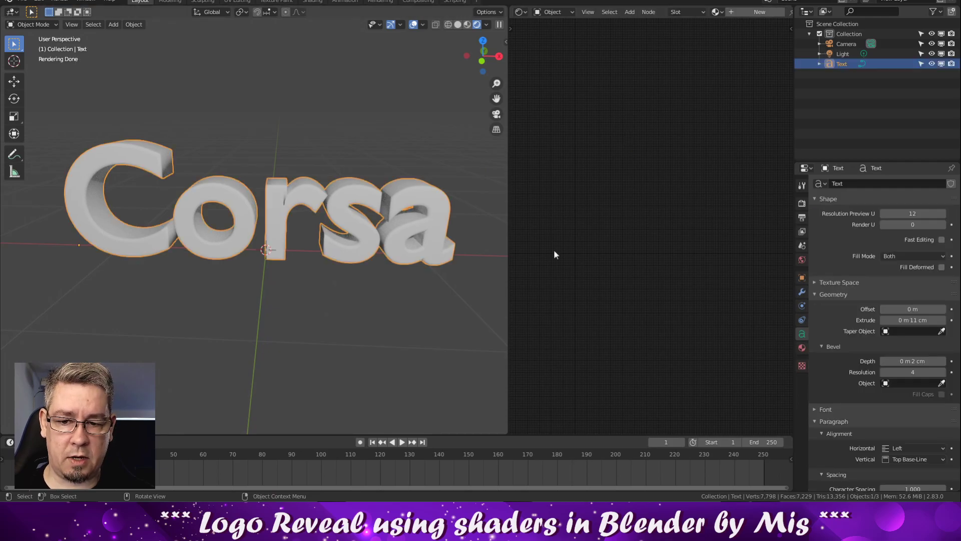
click(802, 348)
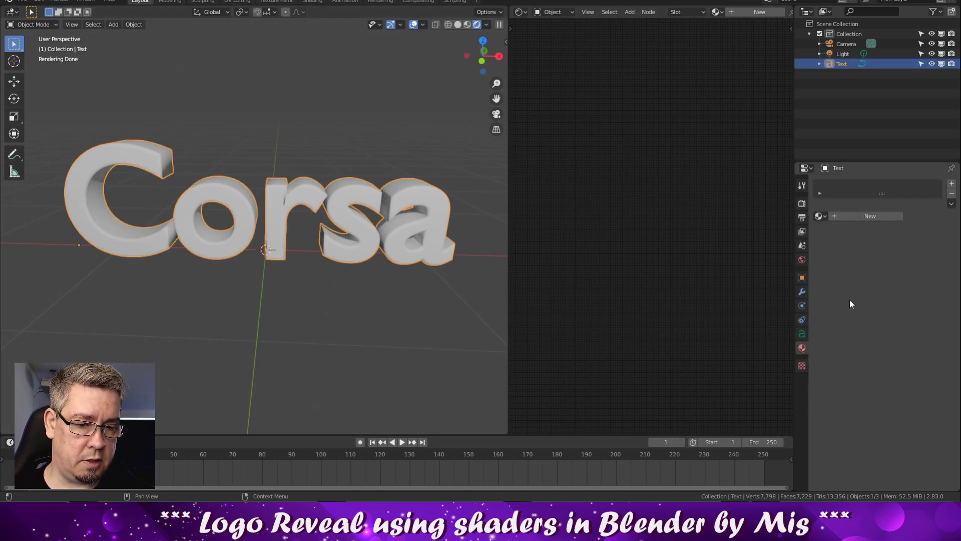
click(845, 217)
double_click(853, 186)
text(Logo)
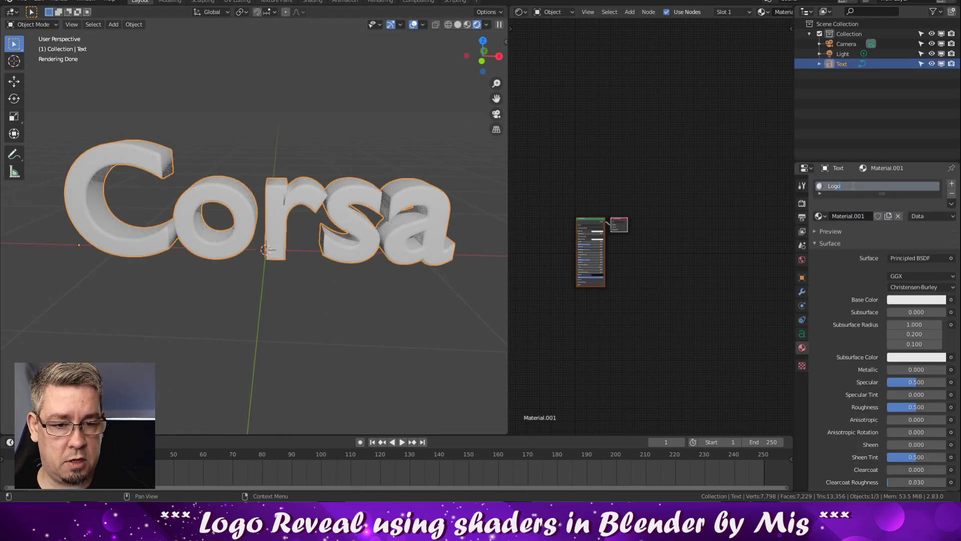
key(Return)
Set the Principled BSDF base color of the Logo material to a light green
scroll(608, 310, up, 2)
middle_drag(609, 309, 718, 281)
scroll(722, 260, up, 8)
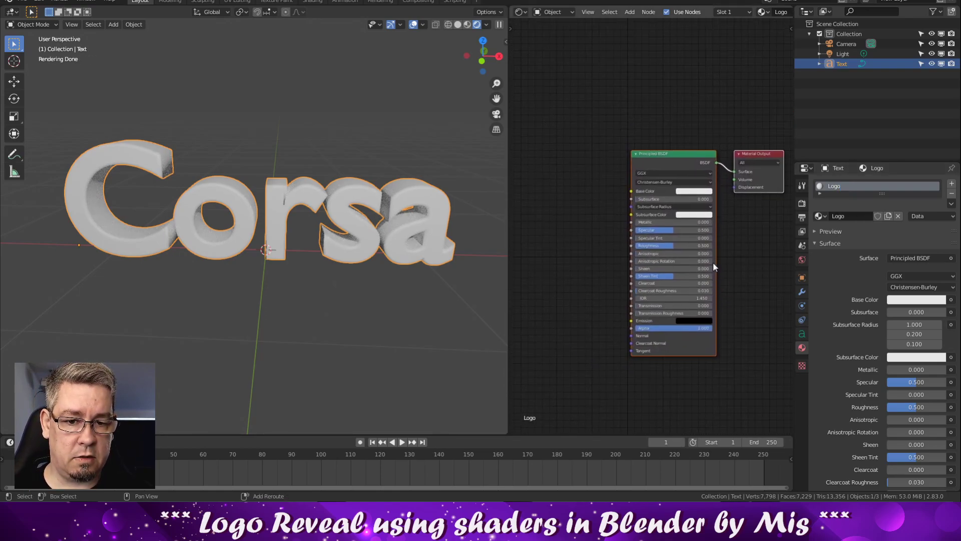
click(694, 192)
click(690, 110)
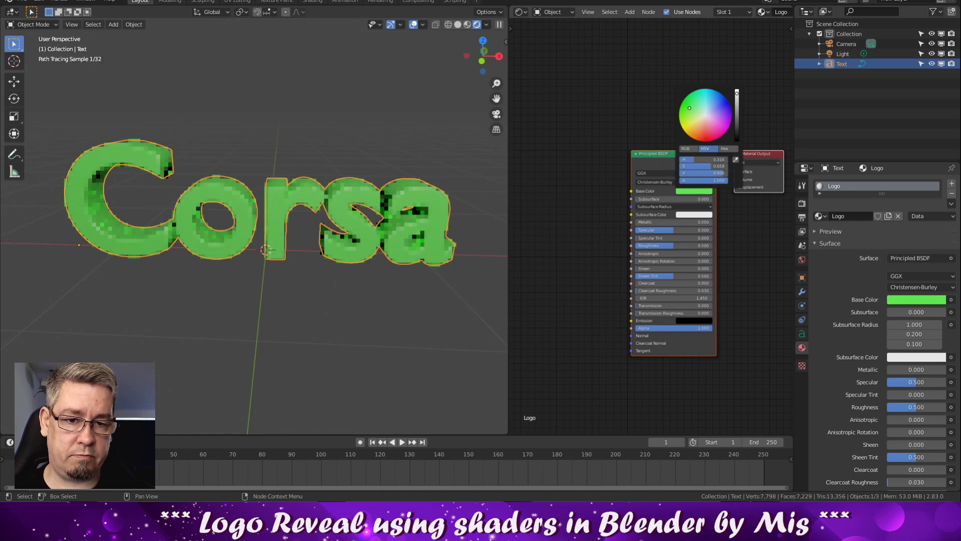
click(693, 109)
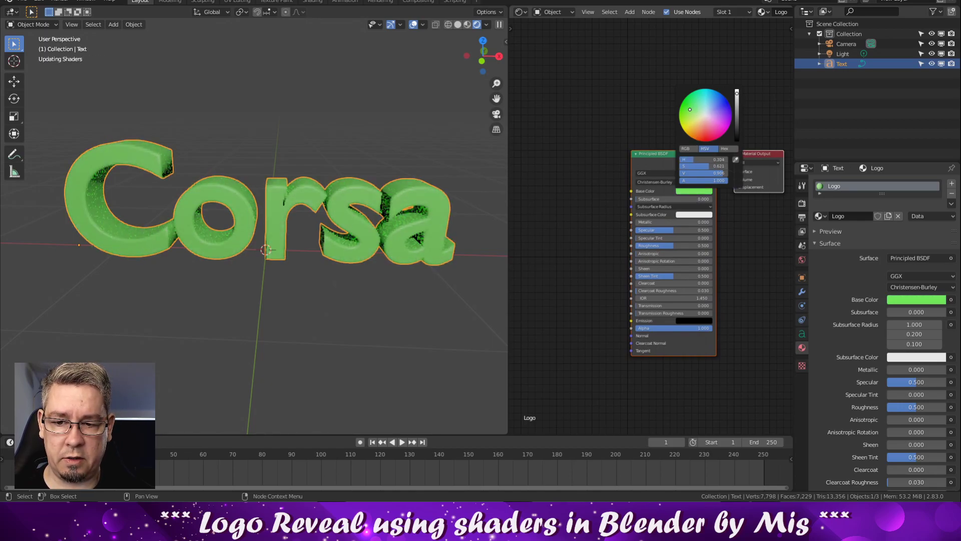
Add a ColorRamp node to the Logo material and place it before the Principled BSDF node
middle_drag(594, 181, 581, 199)
middle_drag(303, 277, 312, 284)
click(630, 12)
click(661, 20)
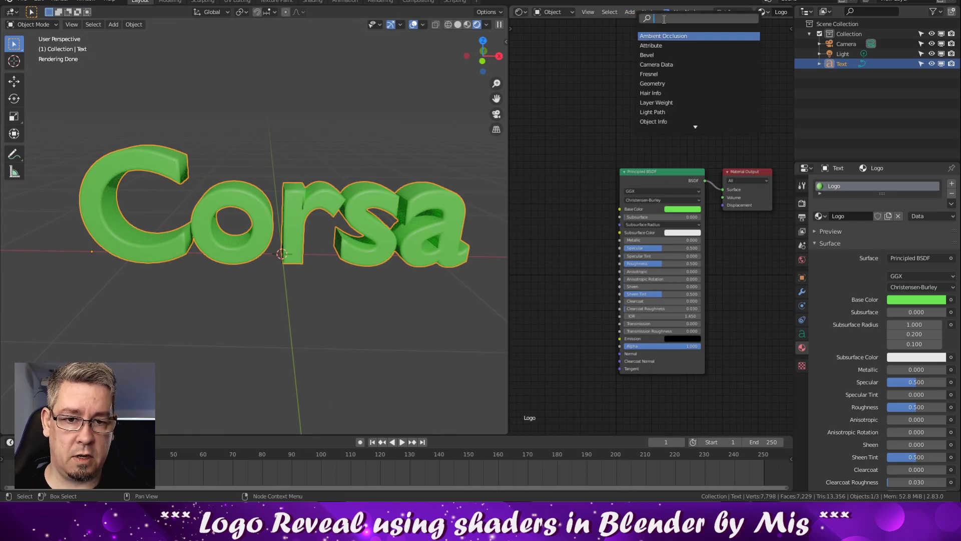
text(ram)
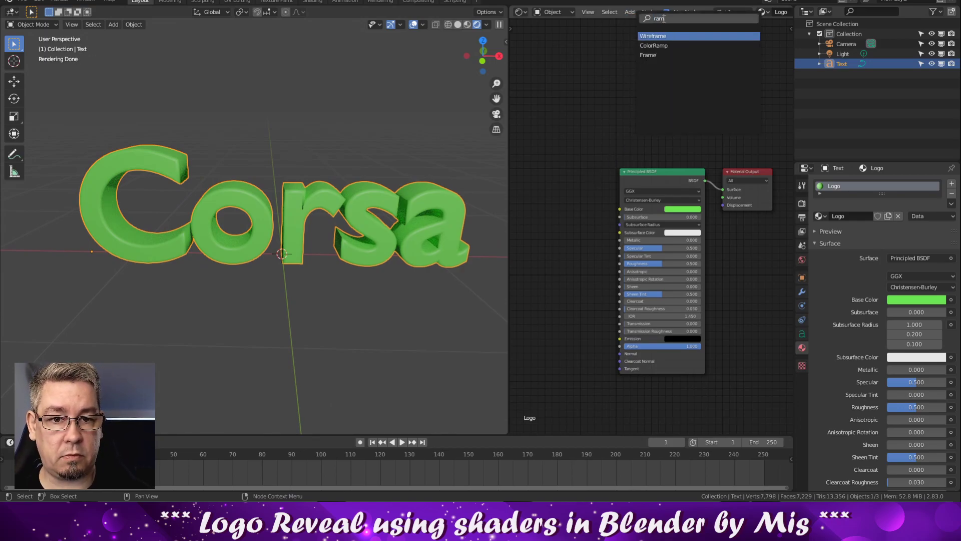
click(660, 46)
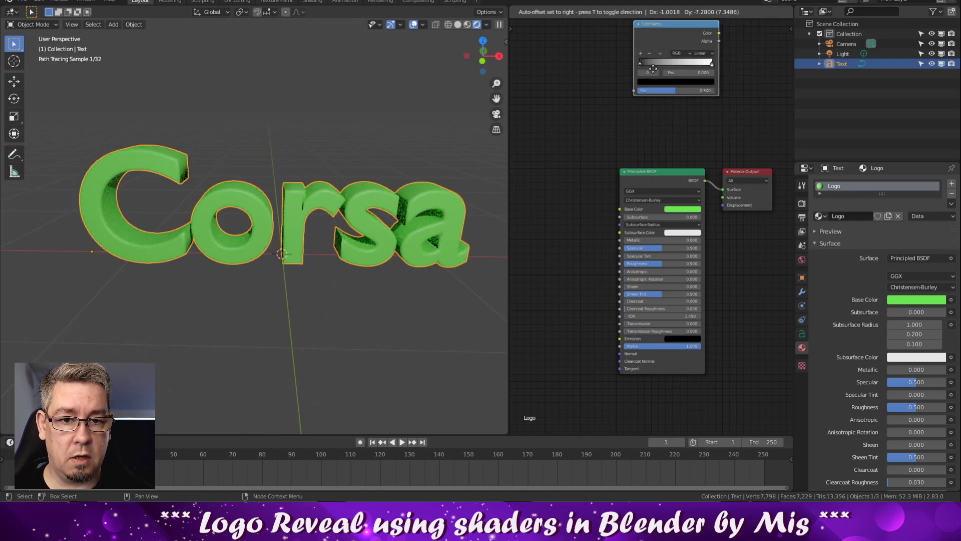
click(513, 107)
drag(665, 170, 666, 209)
drag(576, 74, 597, 130)
Set the ColorRamp interpolation to Constant and the white stop's position to 0.5
click(632, 159)
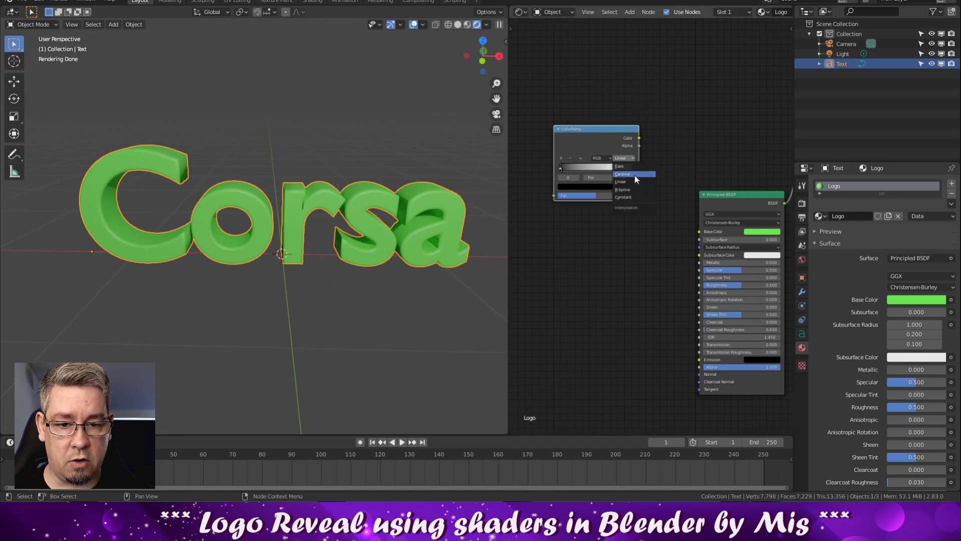
click(635, 198)
drag(633, 169, 593, 174)
click(617, 179)
text(0.5)
key(Return)
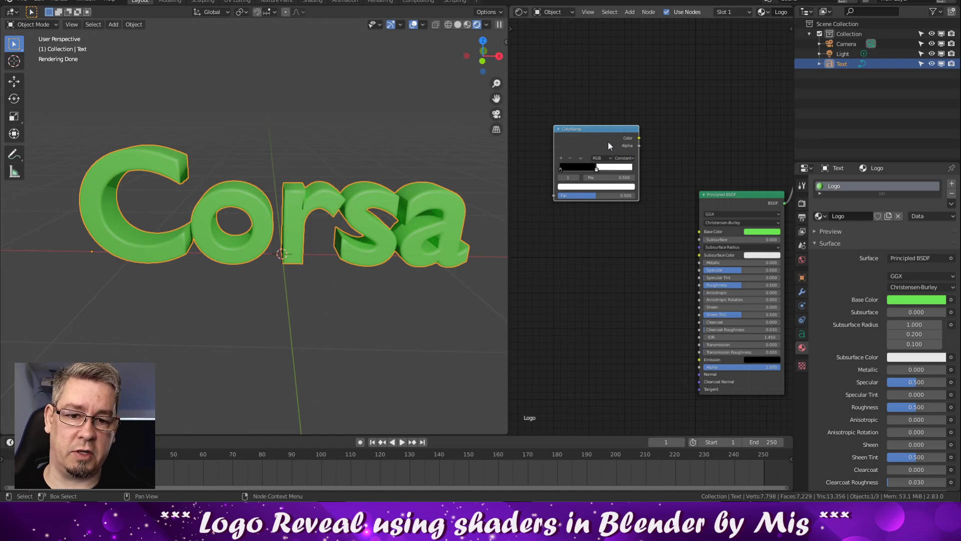
Connect the ColorRamp's Color output to the Principled BSDF's Base Color and nudge the ColorRamp node into place
drag(603, 131, 699, 232)
middle_drag(631, 281, 689, 271)
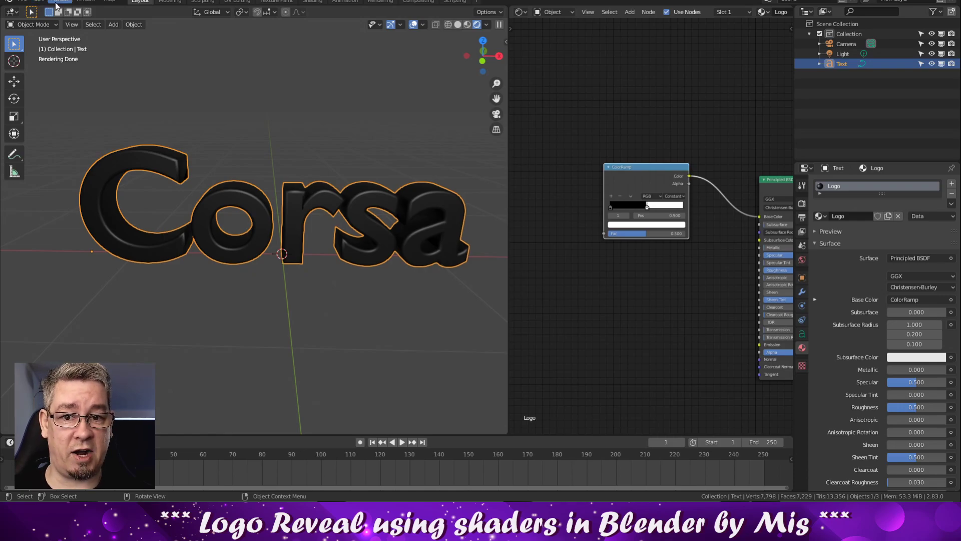
drag(638, 175, 640, 172)
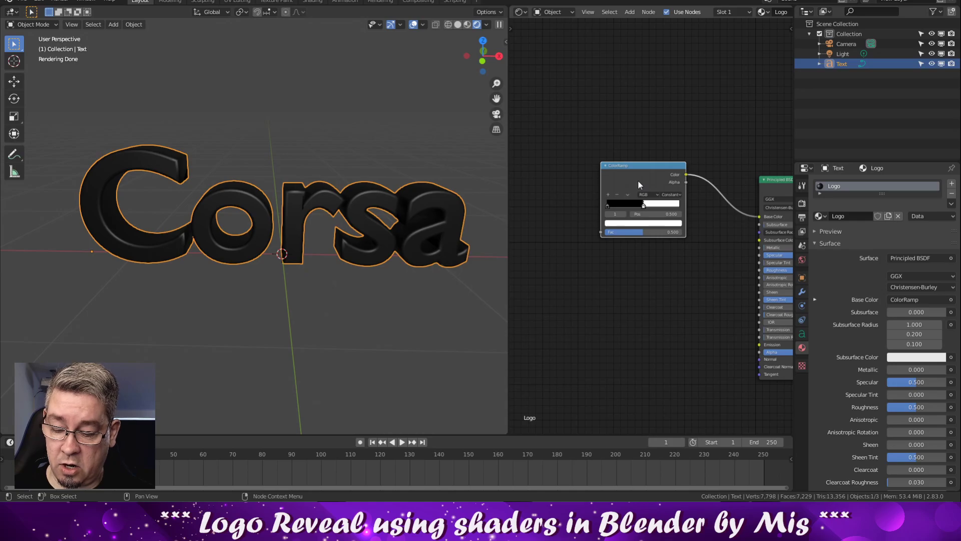
Add linked Texture Coordinate, Mapping and Image Texture nodes ahead of the ColorRamp and shift them away from it
key(ctrl+t)
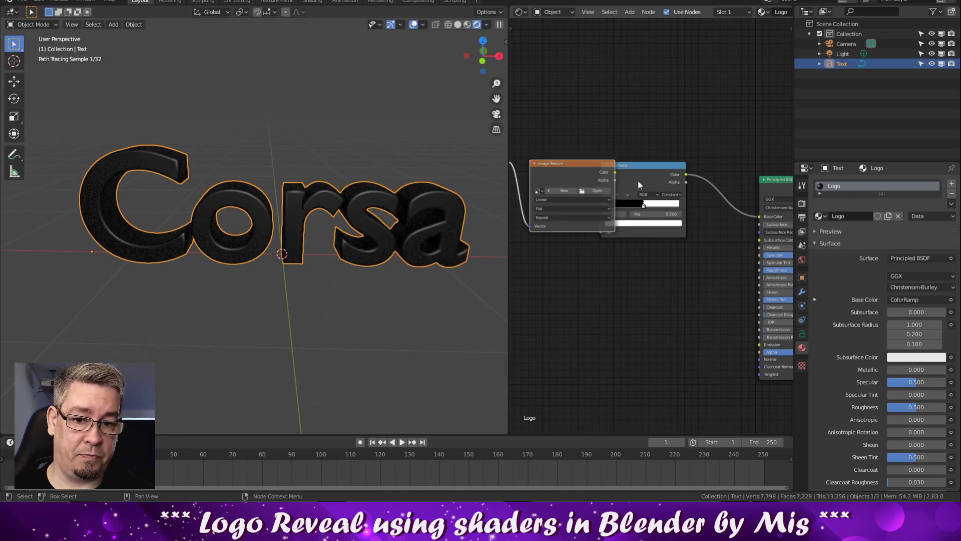
middle_drag(604, 293, 761, 256)
scroll(739, 259, down, 2)
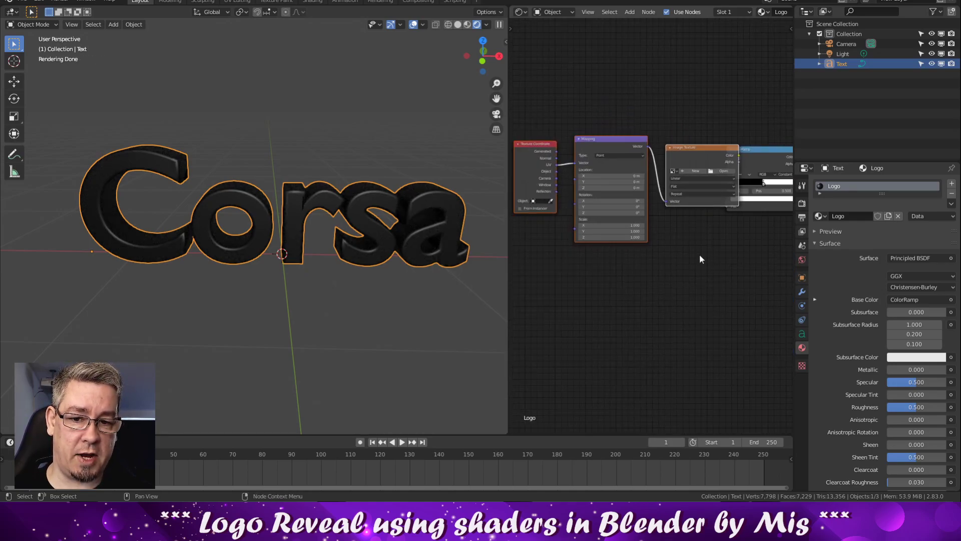
drag(693, 149, 659, 150)
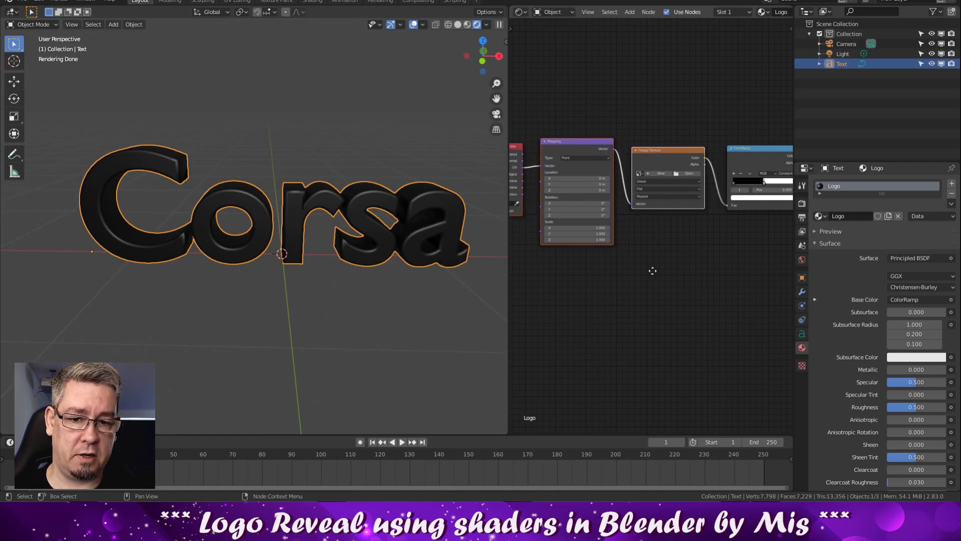
Connect the Texture Coordinate's Generated output to the Mapping node's Vector input in place of UV
middle_drag(652, 271, 674, 271)
scroll(536, 186, up, 1)
drag(535, 149, 555, 161)
Delete the Image Texture node between the Mapping and ColorRamp nodes
middle_drag(710, 271, 646, 269)
click(625, 159)
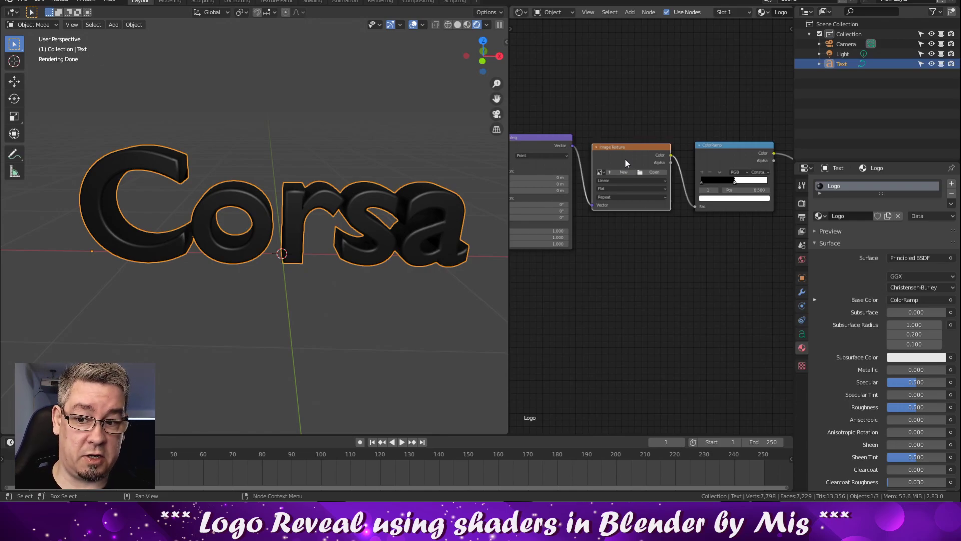
key(x)
Add a Separate XYZ node and place it between the Mapping and ColorRamp nodes
click(630, 12)
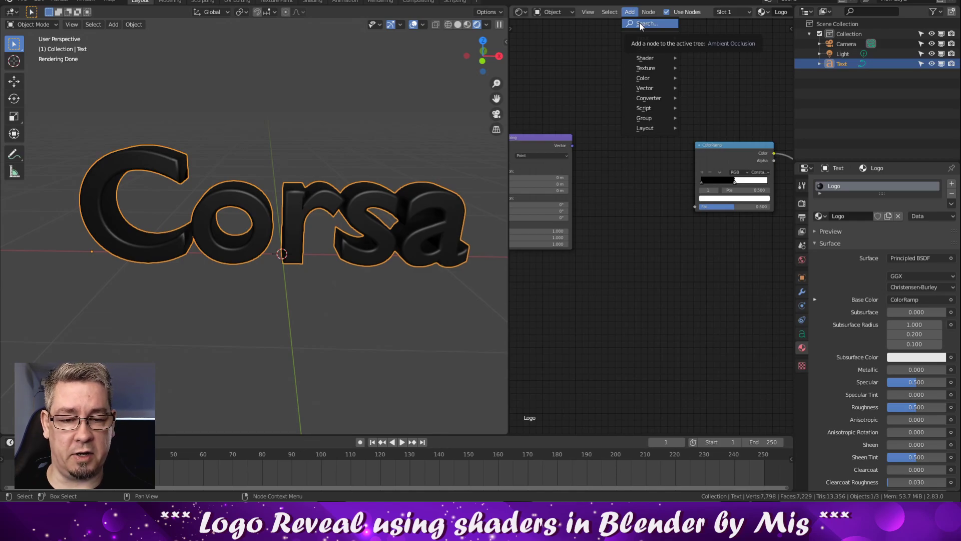
click(641, 24)
text(spe)
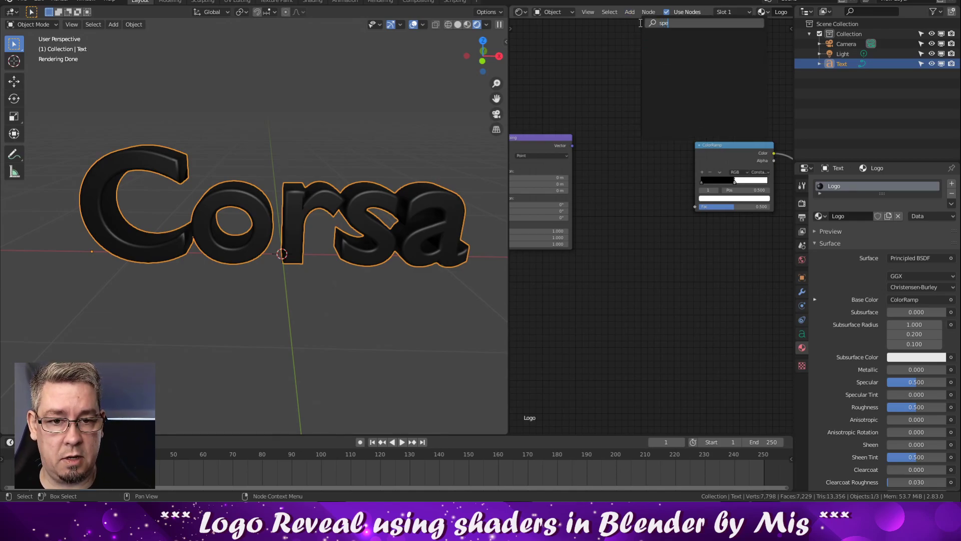
key(BackSpace)
key(BackSpace)
text(e)
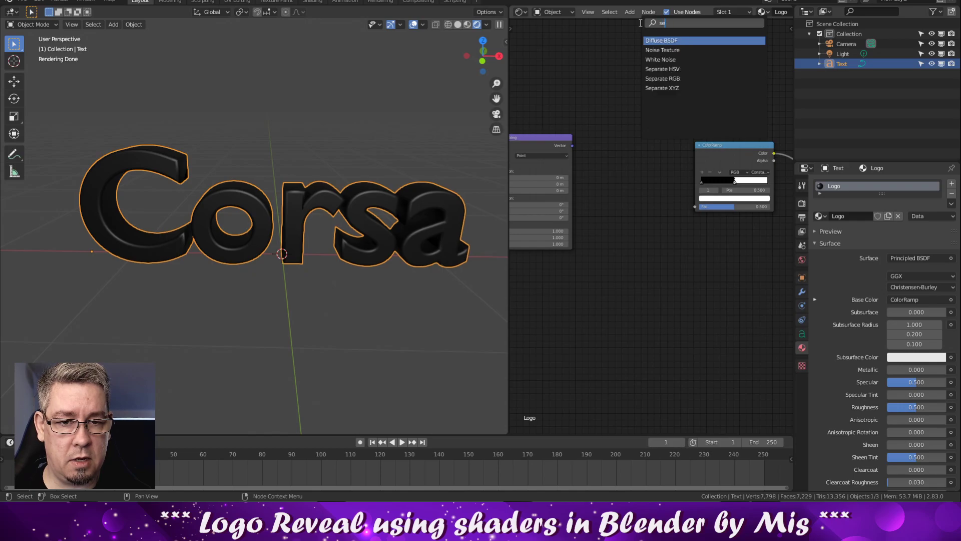
click(684, 88)
click(580, 146)
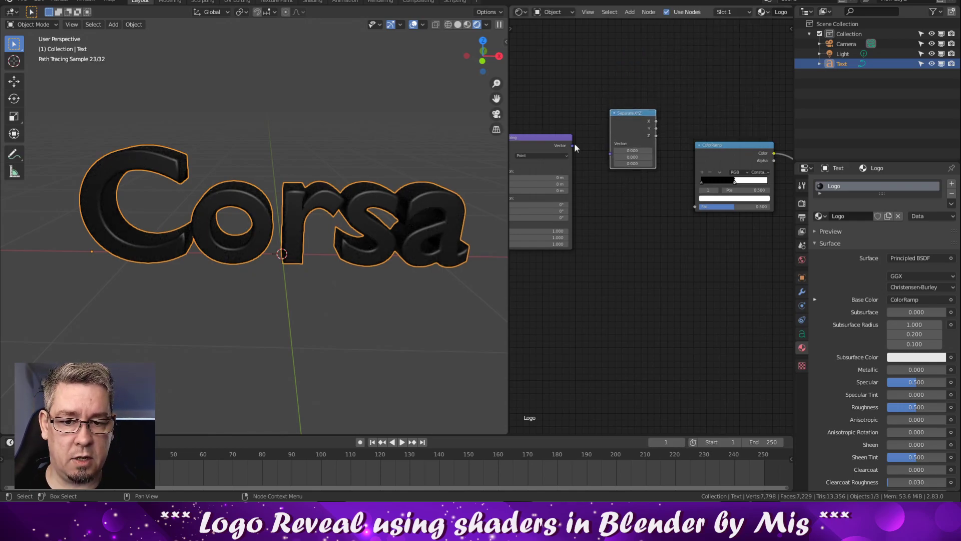
Connect the Mapping's Vector output to Separate XYZ and its X output to the ColorRamp's Fac
drag(574, 146, 609, 155)
drag(632, 111, 629, 177)
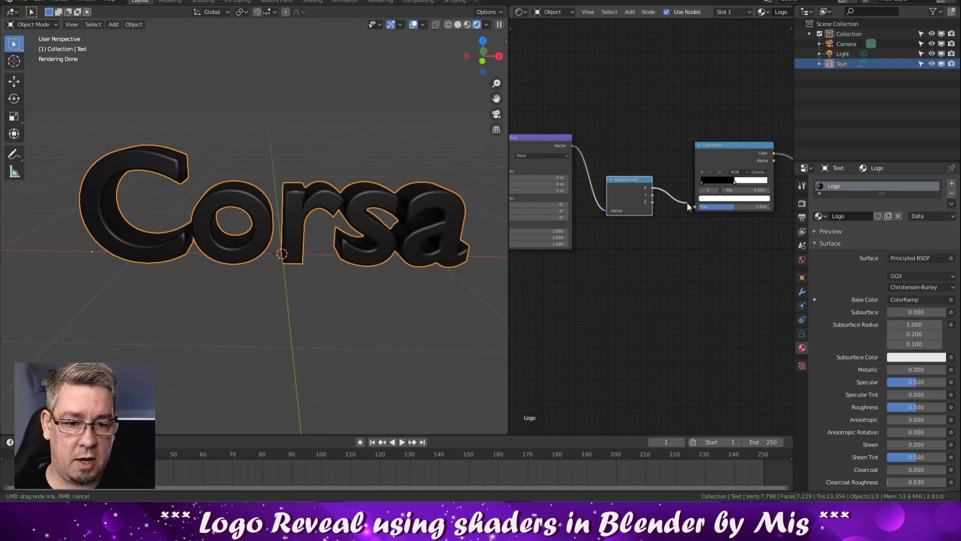
drag(696, 207, 696, 207)
Test the reveal by sliding the Mapping node's X location and returning it to 0 m
middle_drag(672, 262, 572, 248)
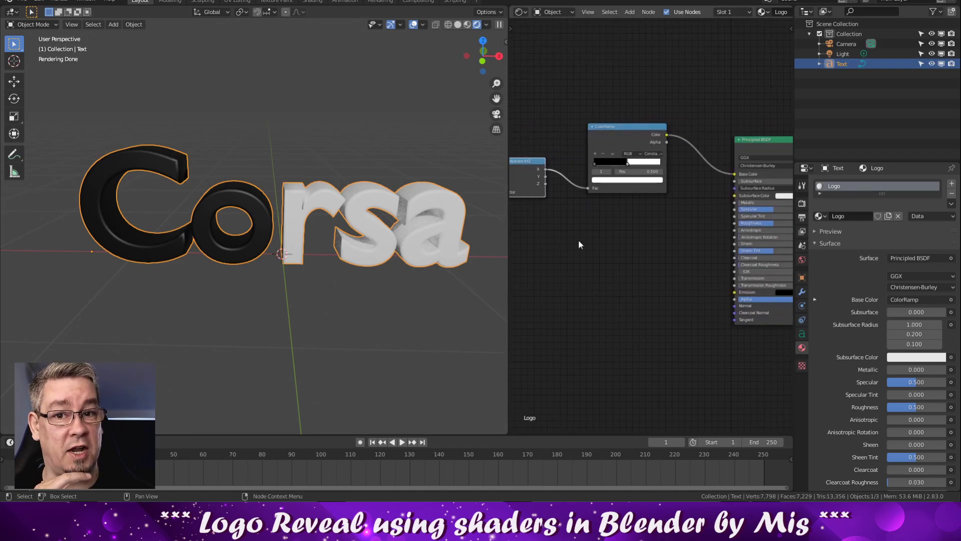
scroll(332, 249, up, 2)
shift+middle_drag(367, 240, 325, 214)
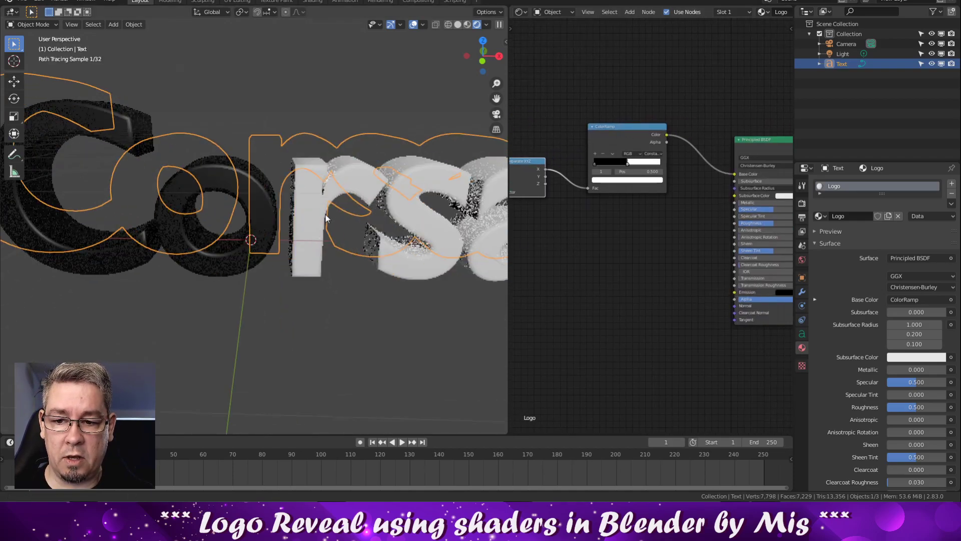
scroll(325, 218, down, 3)
middle_drag(584, 264, 727, 266)
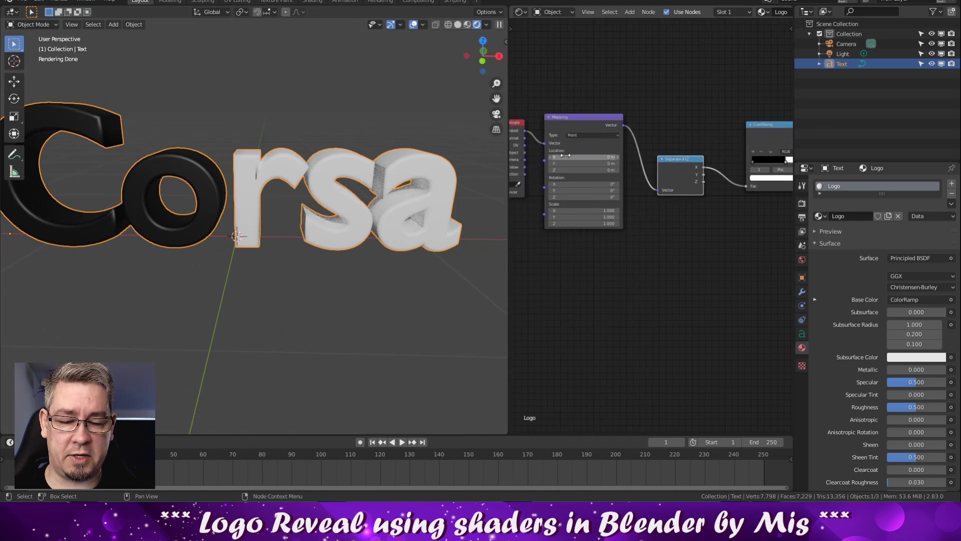
mouse_move(584, 157)
mouse_down()
mouse_move(553, 157)
mouse_move(601, 158)
mouse_move(566, 158)
mouse_move(591, 157)
mouse_move(566, 157)
mouse_move(580, 157)
mouse_up()
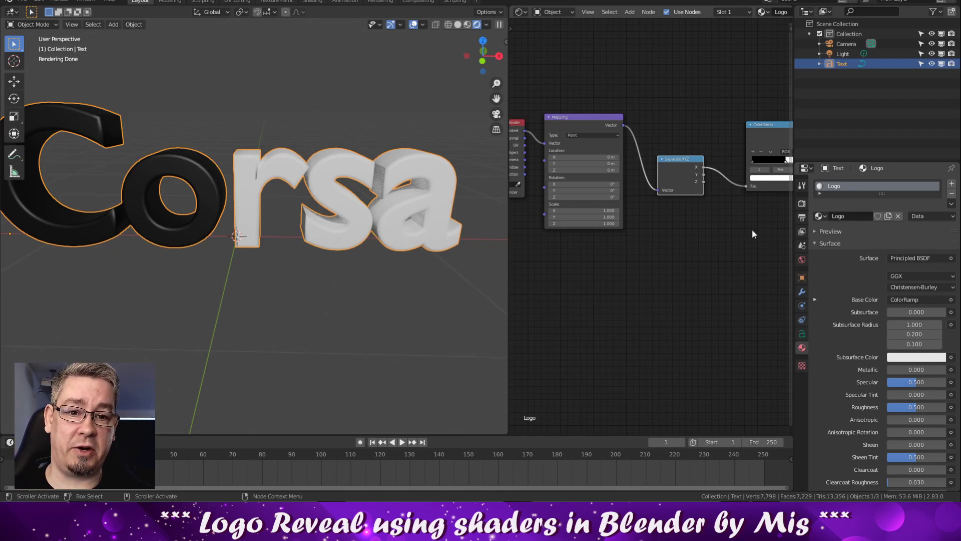
Add a Transparent BSDF node and place it above the Principled BSDF
middle_drag(741, 230, 543, 251)
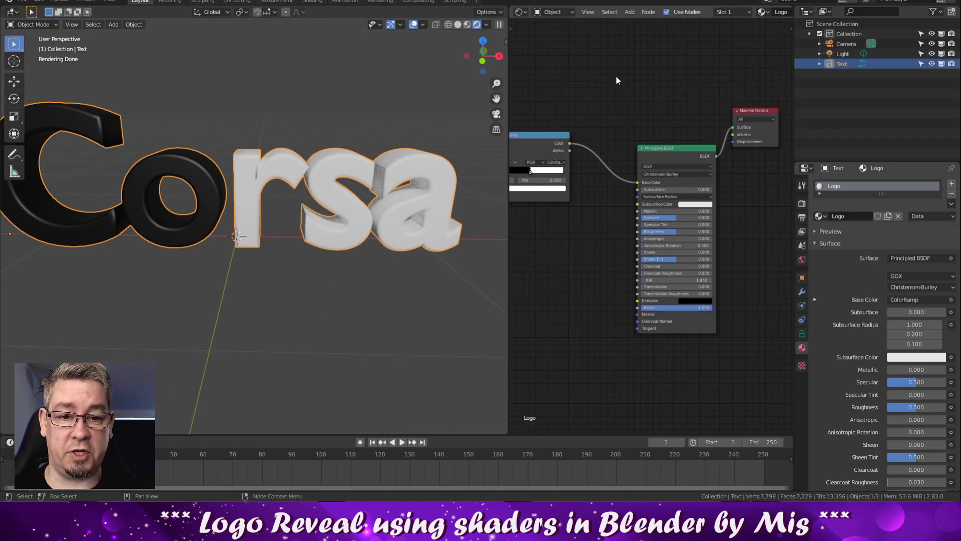
click(641, 24)
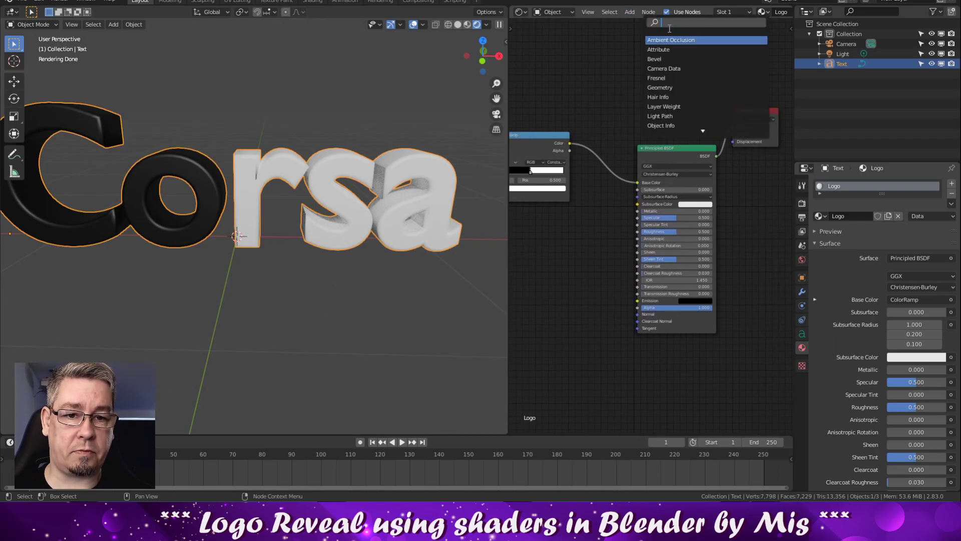
text(tra)
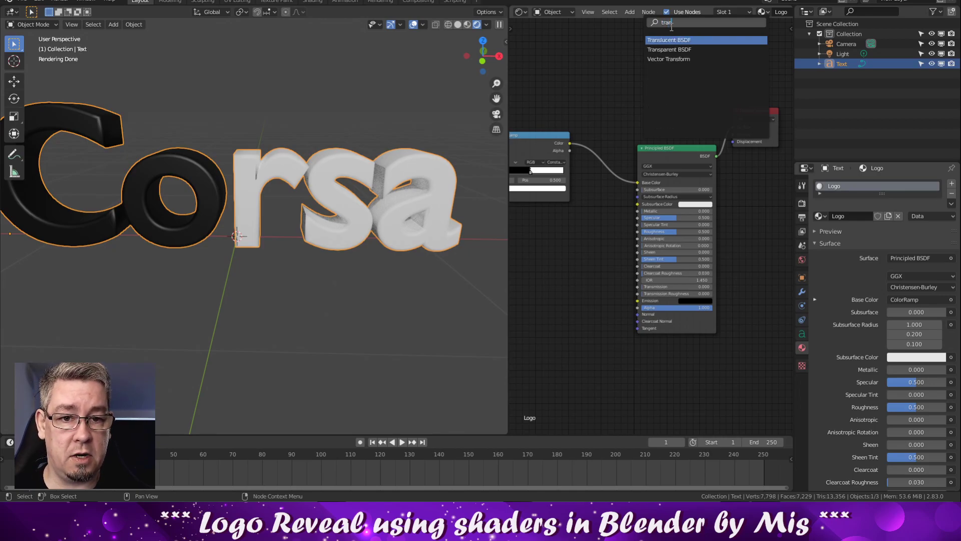
text(n)
key(Down)
key(Return)
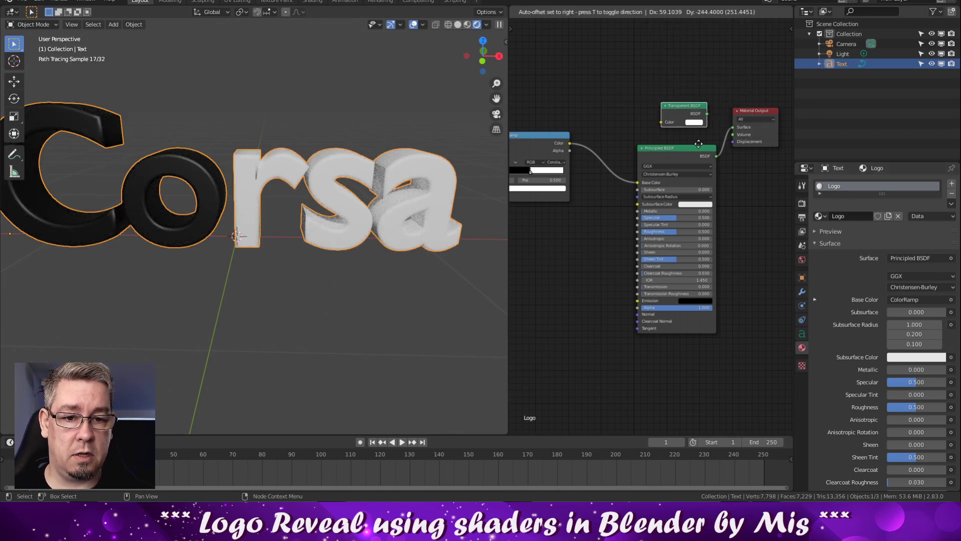
click(660, 140)
Add a Mix Shader node and place it above the Transparent BSDF
click(630, 12)
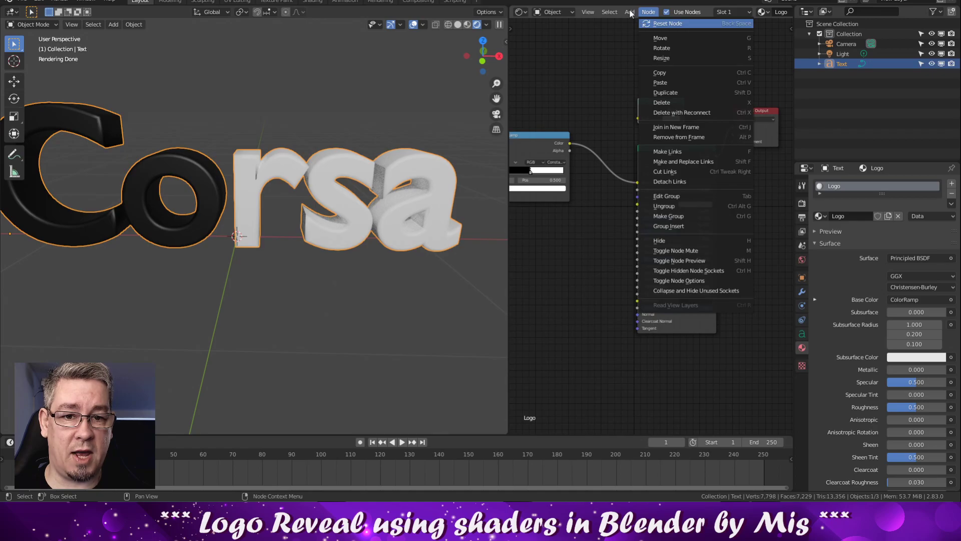
click(630, 12)
click(640, 23)
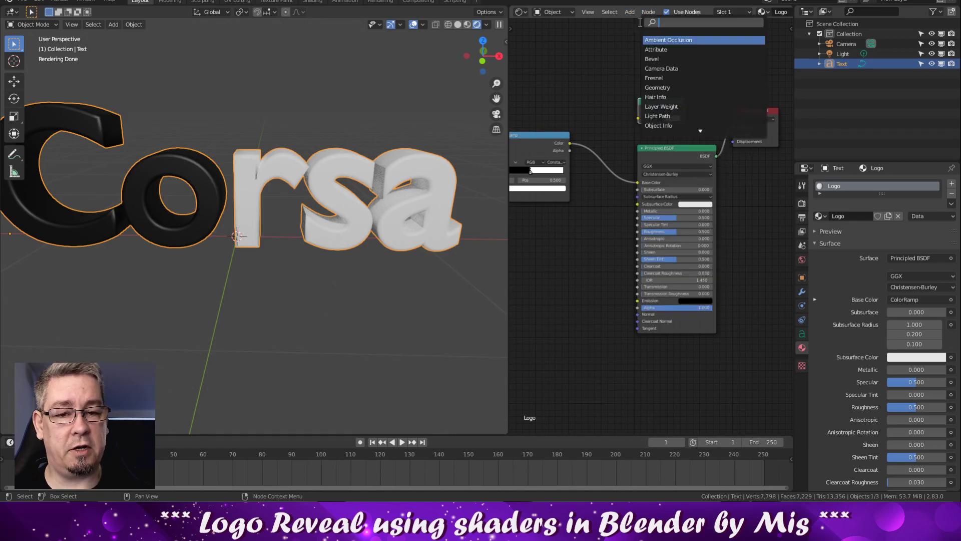
text(mi)
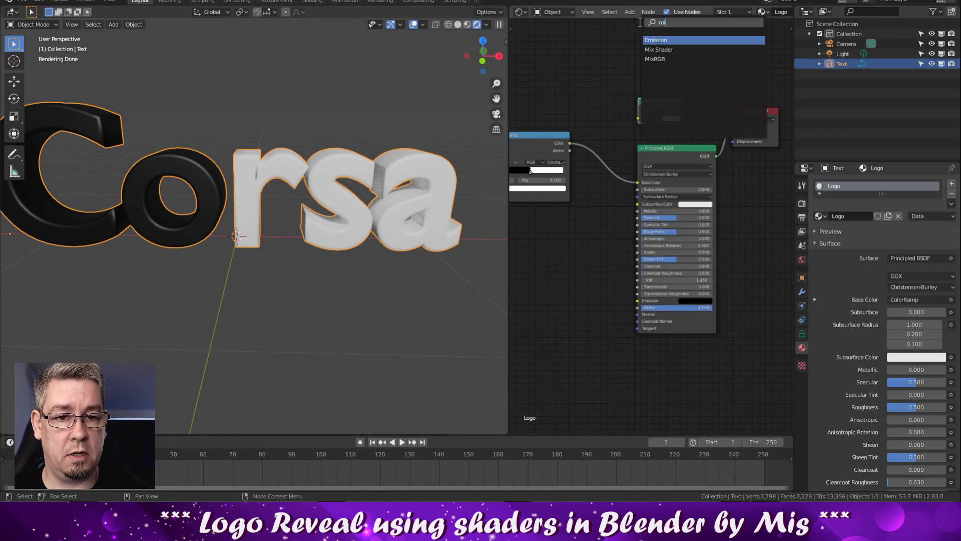
text(x)
key(Return)
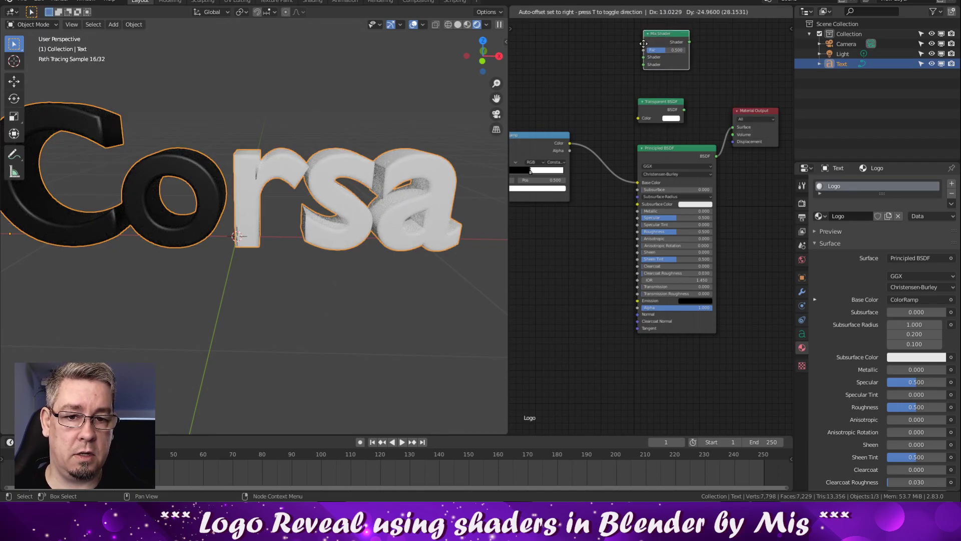
click(660, 99)
Spread out the Principled BSDF, Material Output, Transparent BSDF and Mix Shader nodes to make room for links
drag(678, 152, 627, 162)
drag(741, 112, 752, 116)
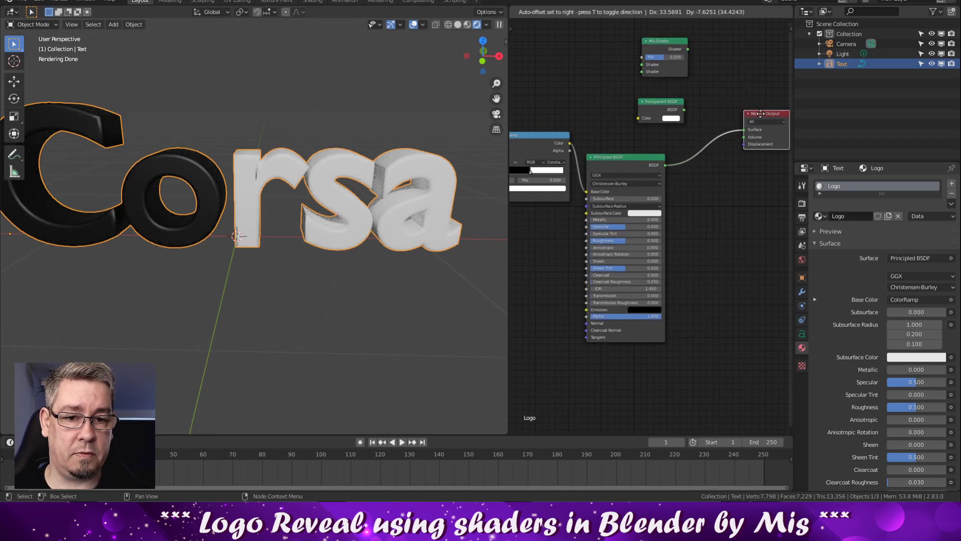
drag(671, 107, 648, 107)
drag(660, 44, 686, 59)
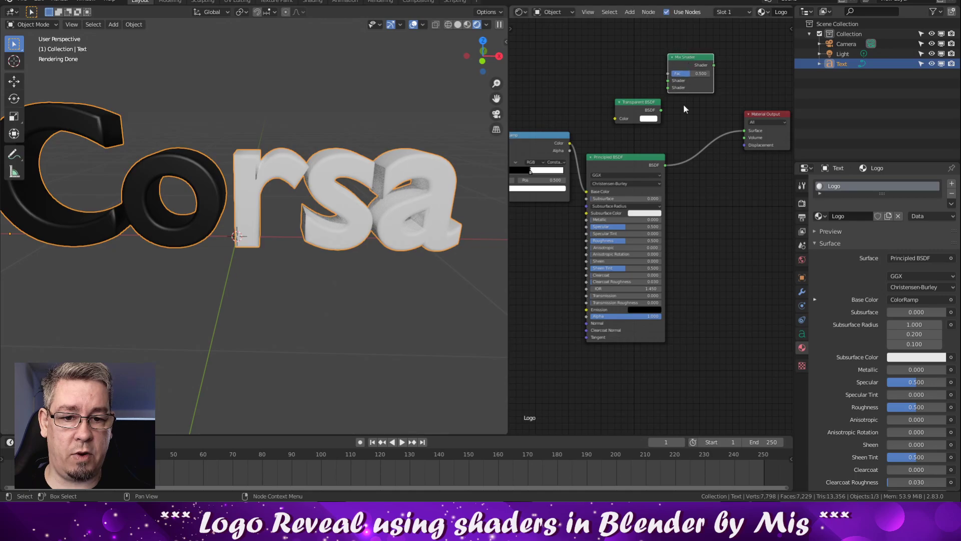
Connect Transparent BSDF, Principled BSDF and the ColorRamp's Color to the Mix Shader's first Shader, second Shader and Fac, and its output to Surface
drag(666, 164, 628, 96)
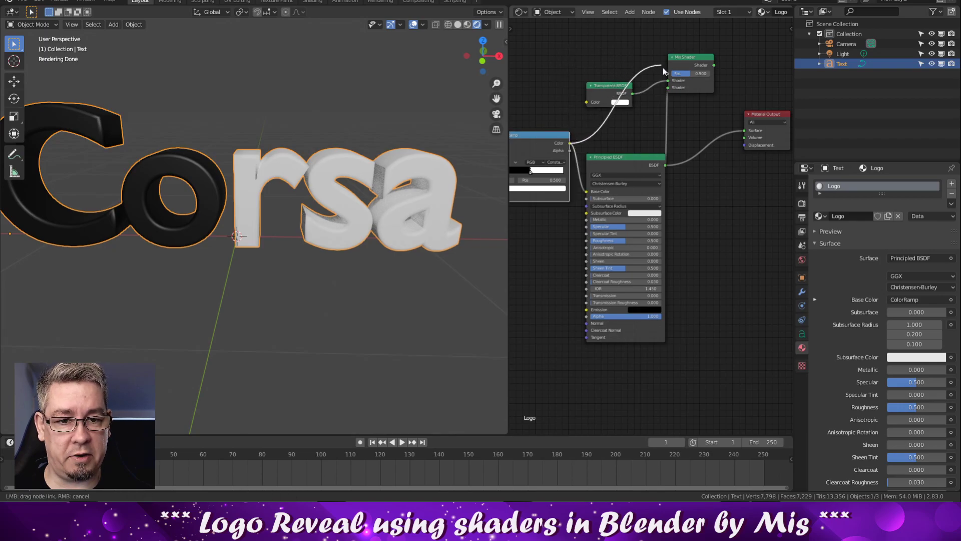
drag(669, 75, 668, 73)
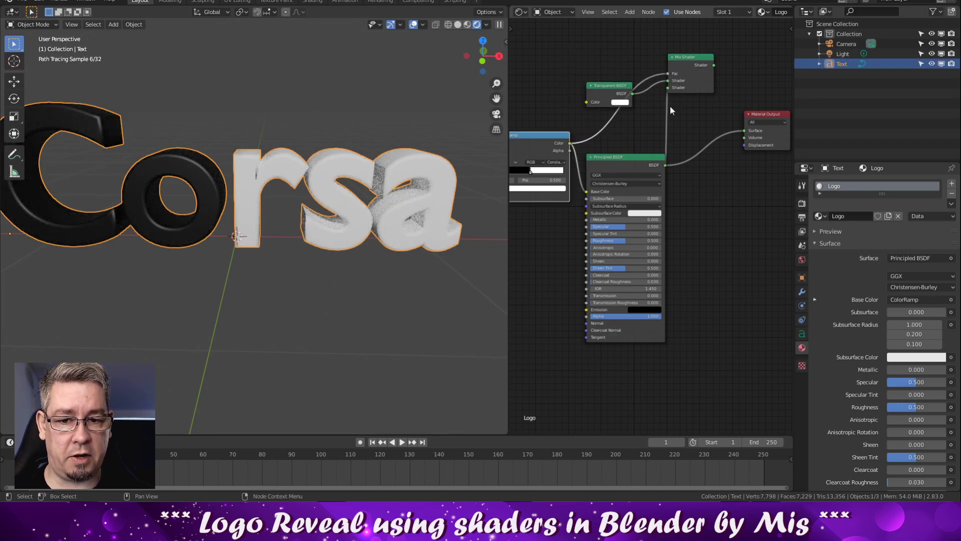
drag(652, 162, 670, 165)
drag(713, 66, 721, 85)
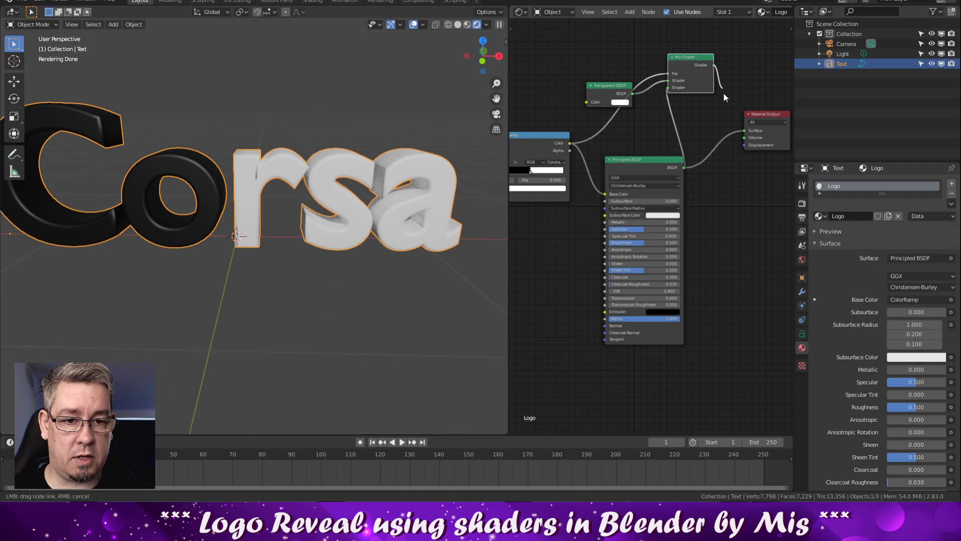
drag(737, 135, 743, 131)
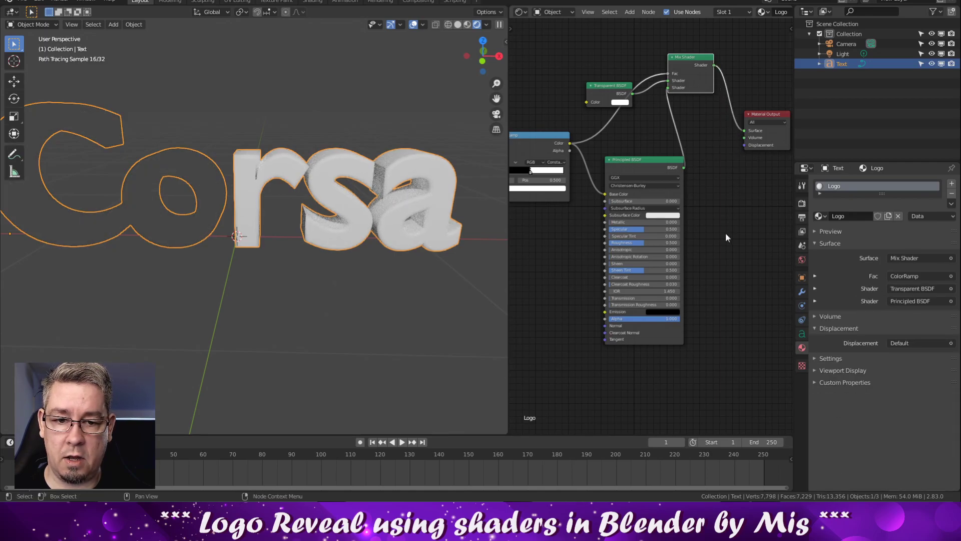
Try shifting the reveal by sliding the Mapping node's X location to -20 cm
middle_drag(721, 252, 827, 238)
middle_drag(590, 251, 730, 253)
middle_drag(665, 260, 706, 249)
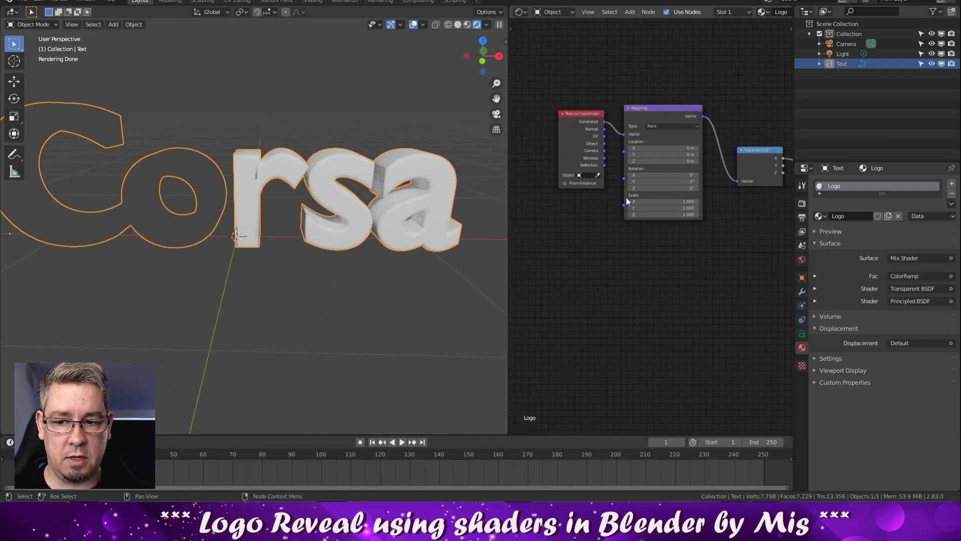
mouse_move(662, 149)
mouse_down()
mouse_move(637, 149)
mouse_move(701, 149)
mouse_move(631, 149)
mouse_move(683, 149)
mouse_move(651, 148)
mouse_up()
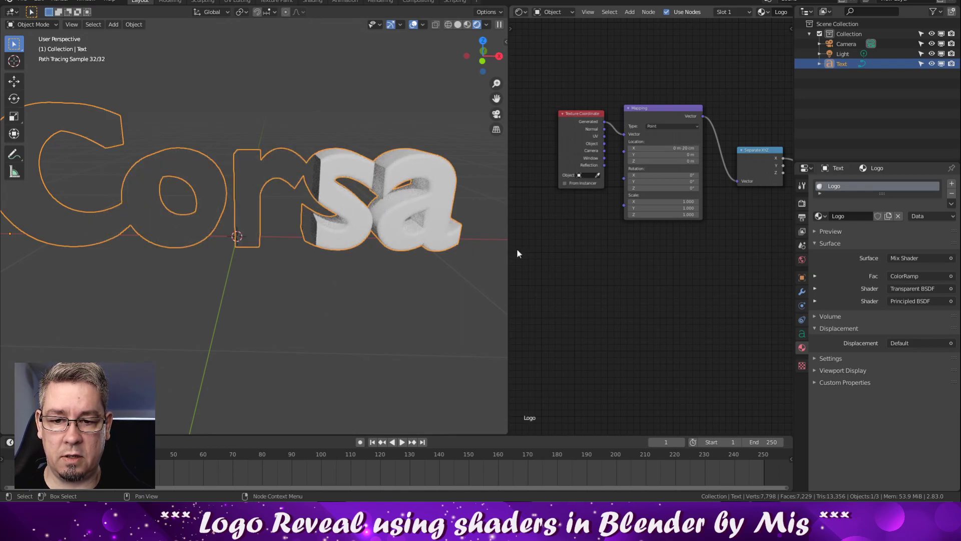
In front view, set the Mapping node's X location to -60 cm and keyframe the location at frame 1
key(KP_1)
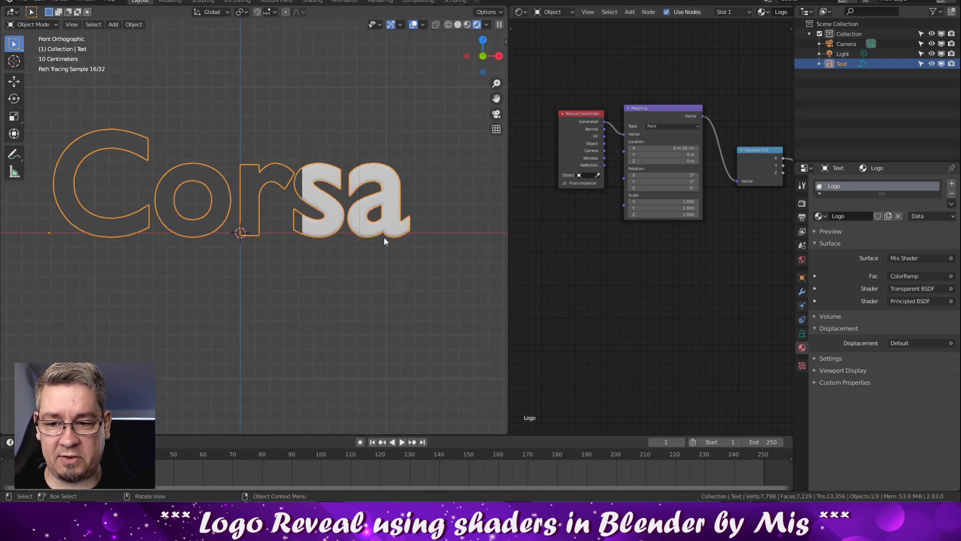
scroll(383, 237, up, 2)
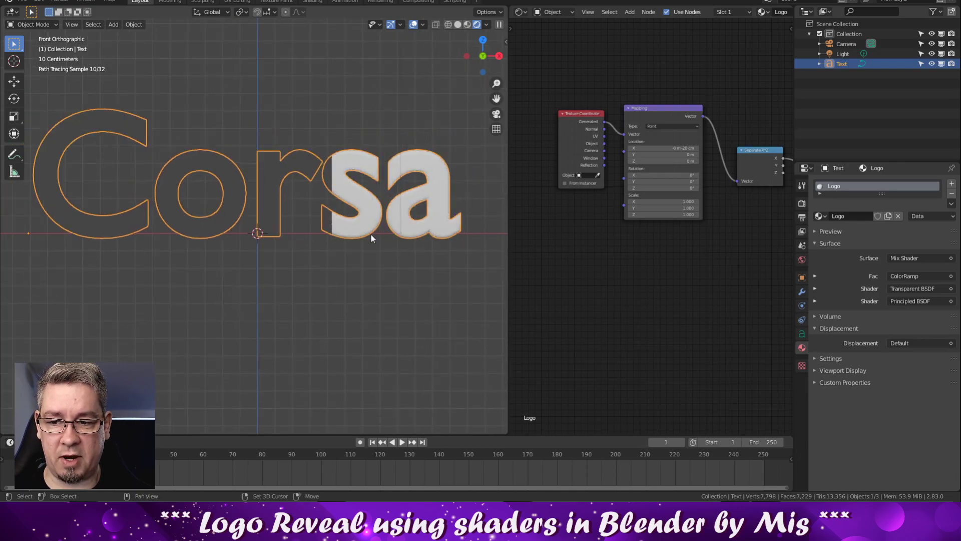
shift+middle_drag(371, 235, 382, 250)
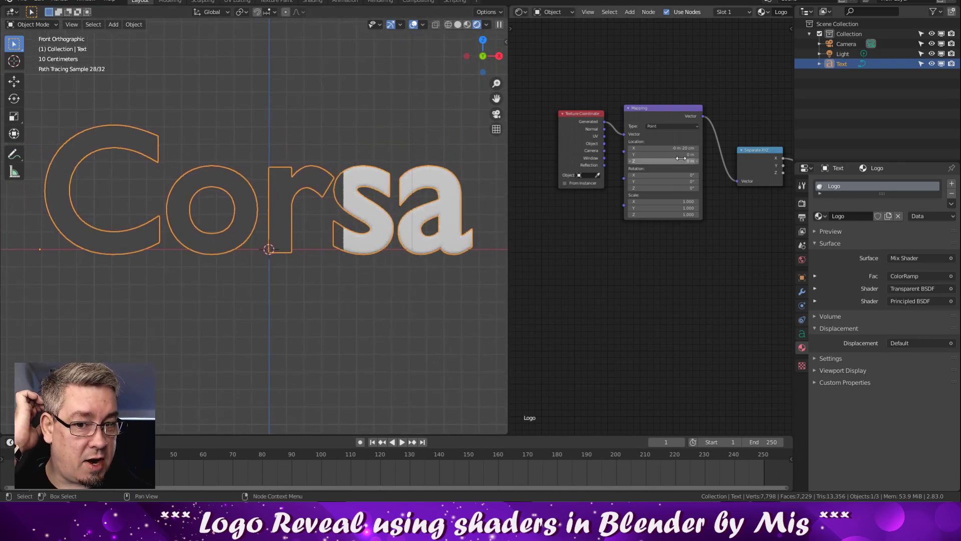
drag(663, 148, 693, 148)
middle_drag(657, 276, 661, 277)
drag(673, 150, 638, 151)
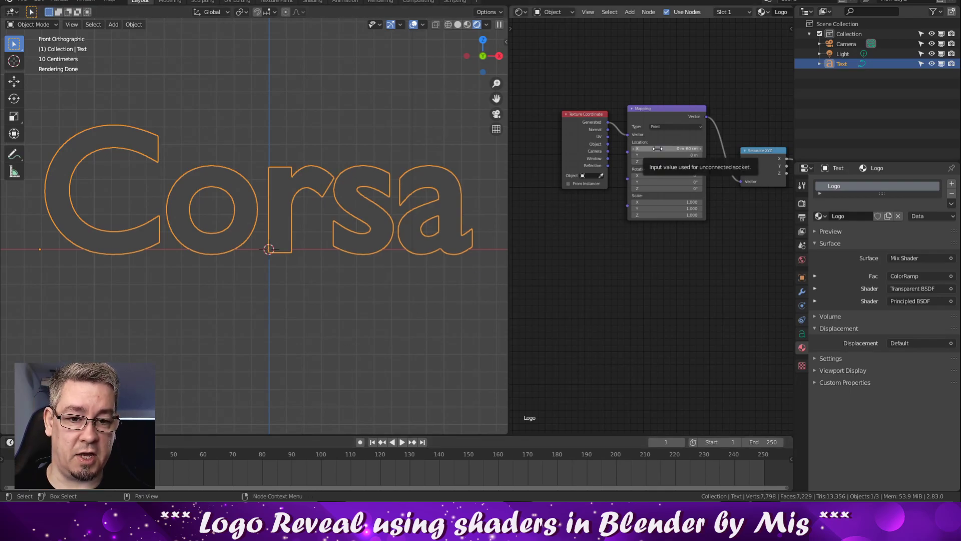
key(i)
key(space)
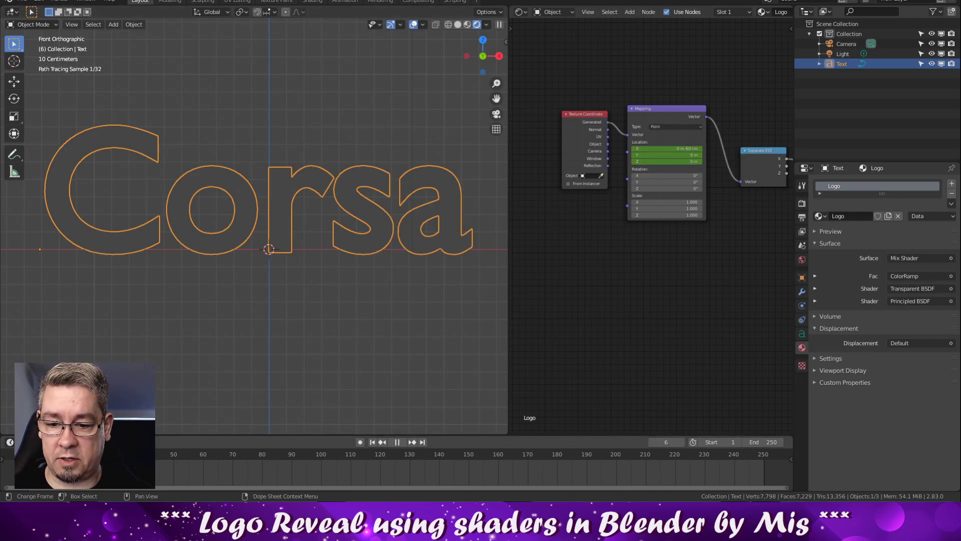
Keyframe the Mapping node's location at frame 100 with X at 60 cm and scrub the timeline to preview the reveal
drag(320, 460, 321, 461)
drag(659, 149, 693, 149)
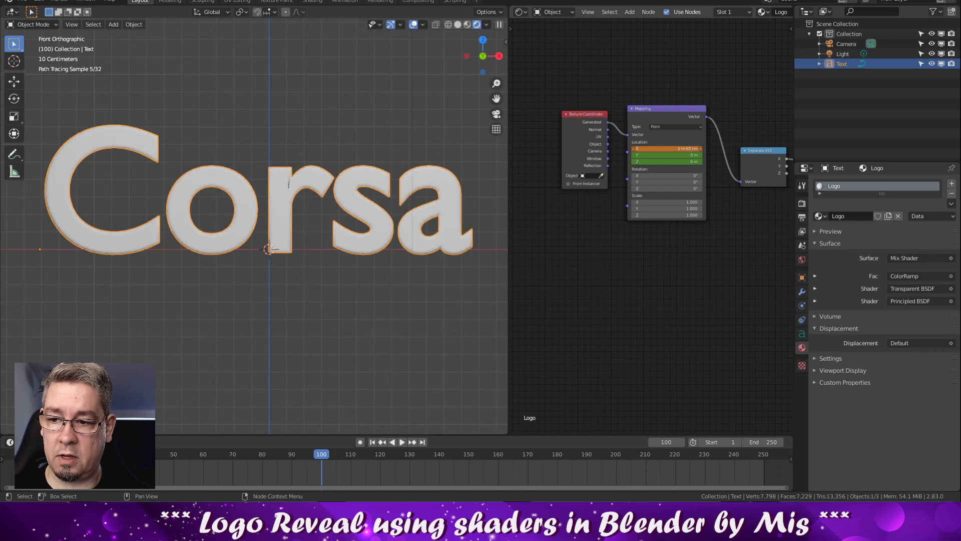
key(i)
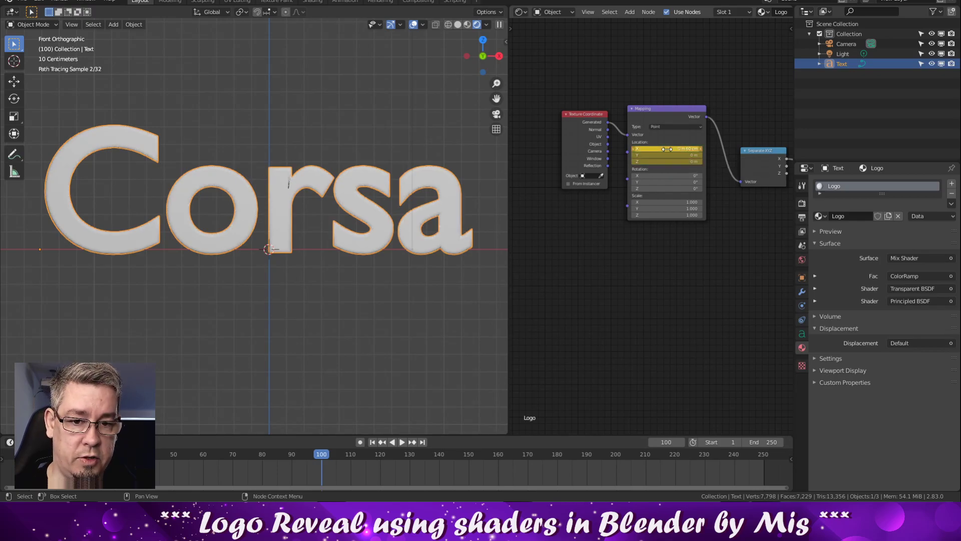
drag(323, 455, 261, 433)
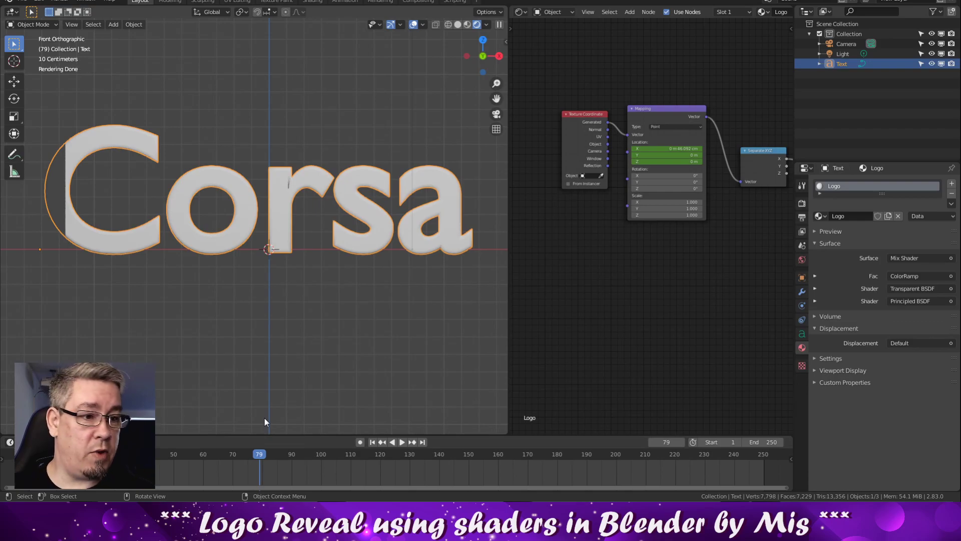